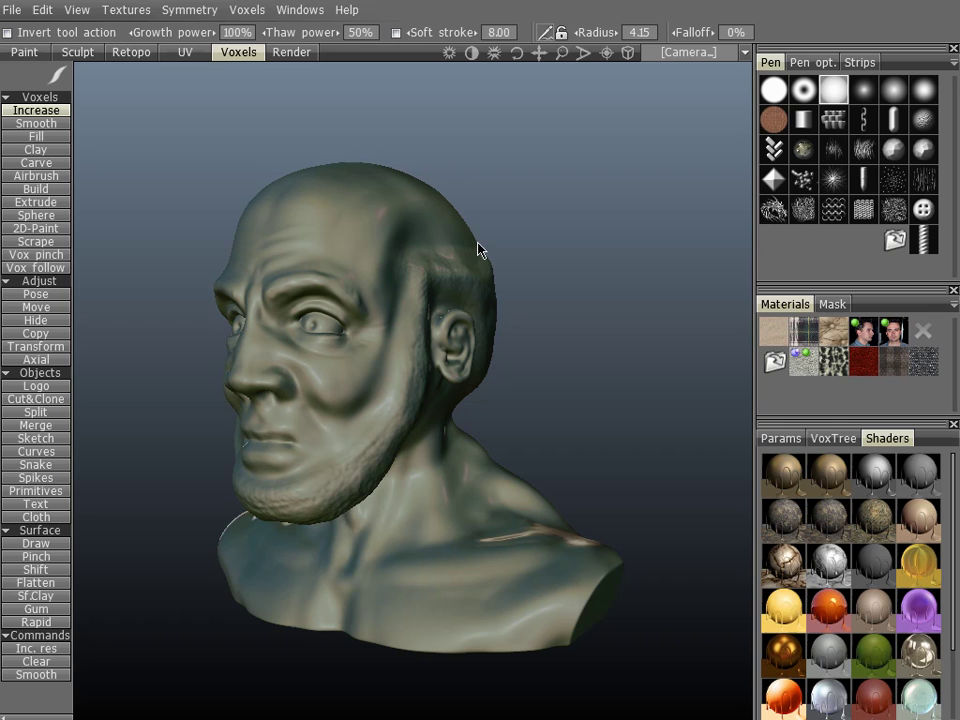
Inspect the sculpted head from several angles with its voxel volume list shown, and view its retopology mesh in the Retopo room
left_click_drag(163, 399, 223, 381)
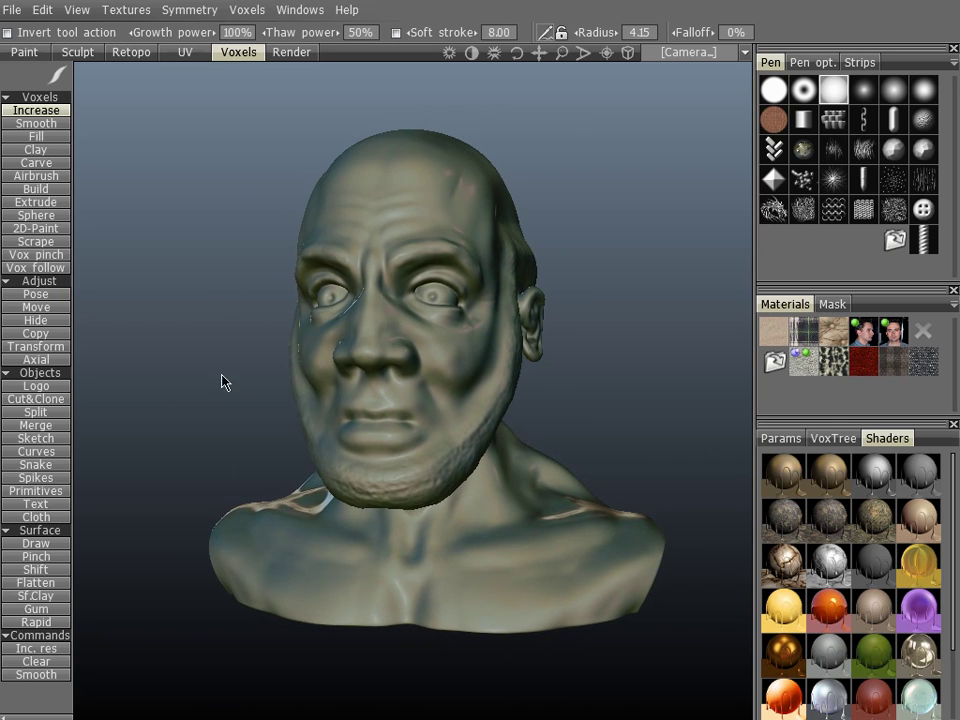
left_click(834, 439)
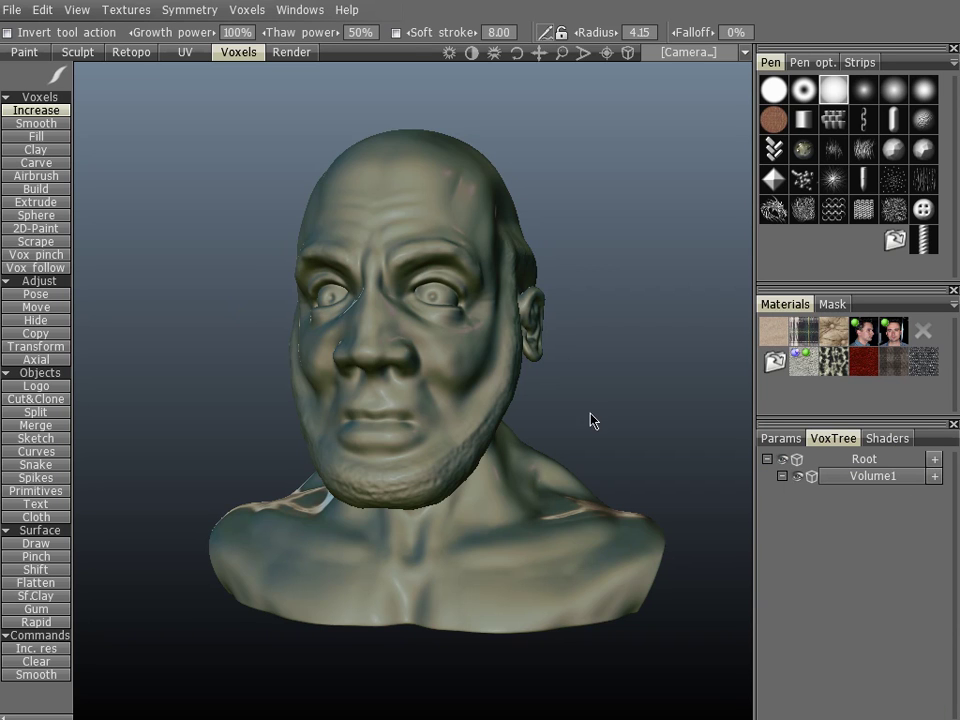
left_click_drag(605, 268, 230, 202)
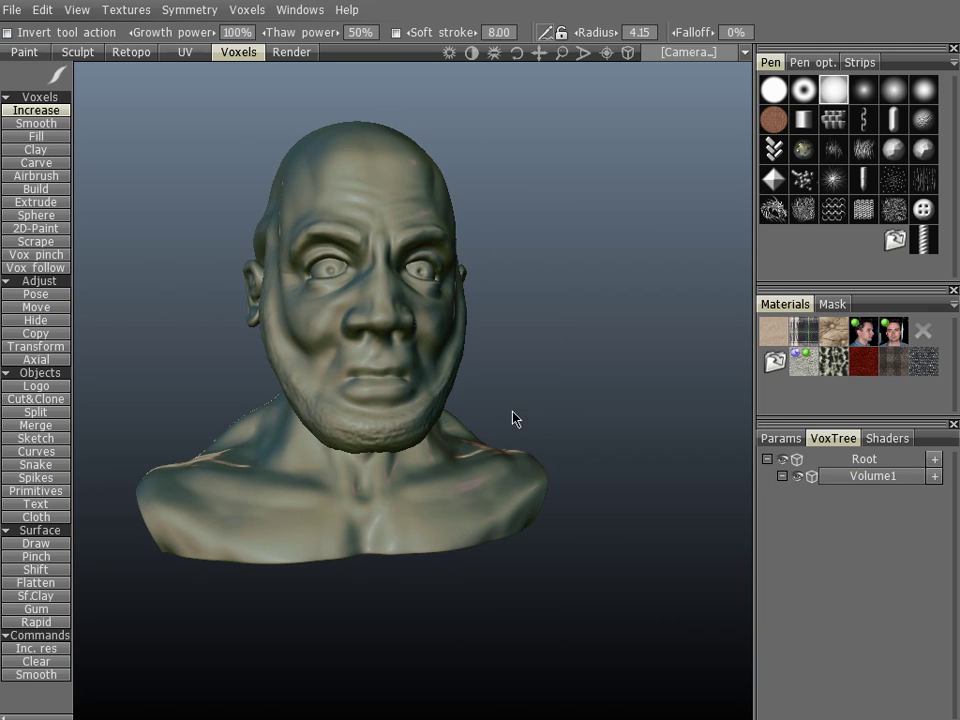
left_click_drag(514, 418, 210, 289)
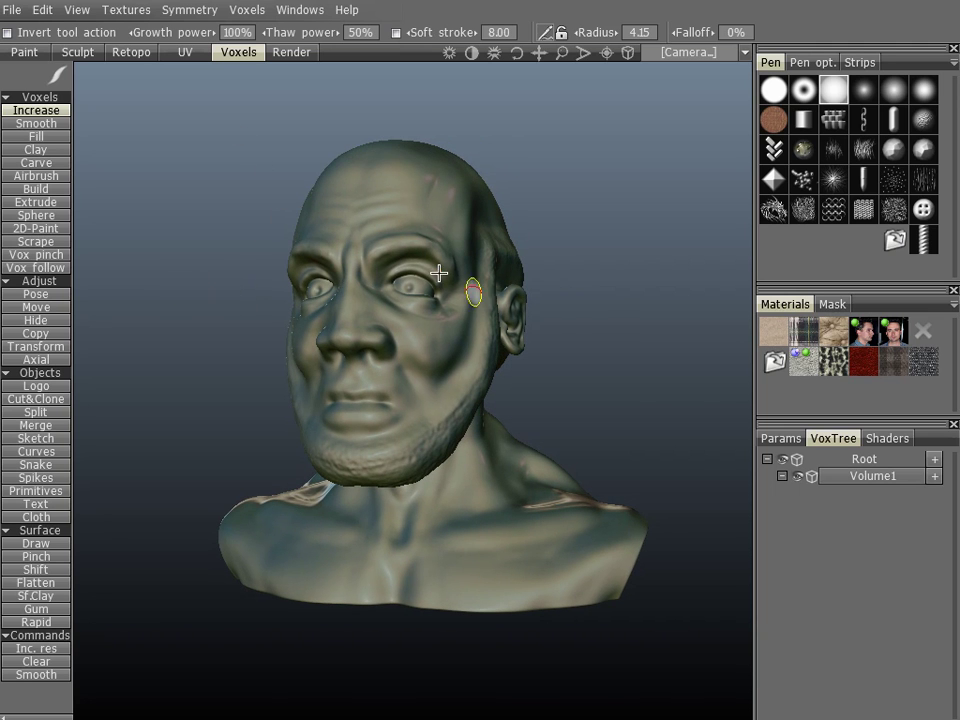
left_click_drag(376, 418, 211, 162)
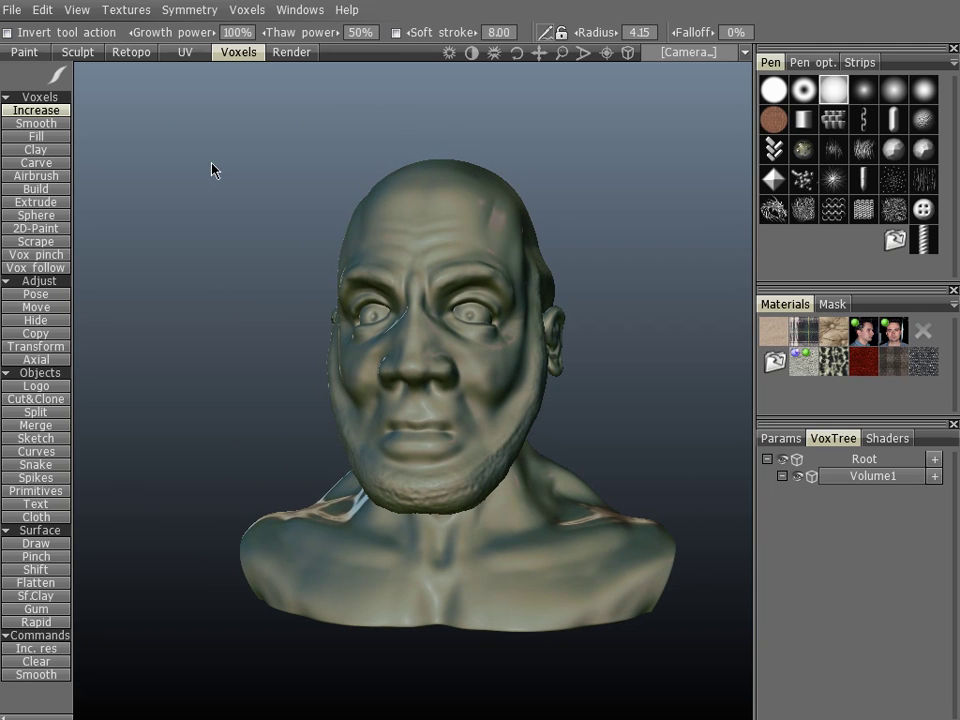
left_click(132, 52)
left_click_drag(289, 354, 284, 325)
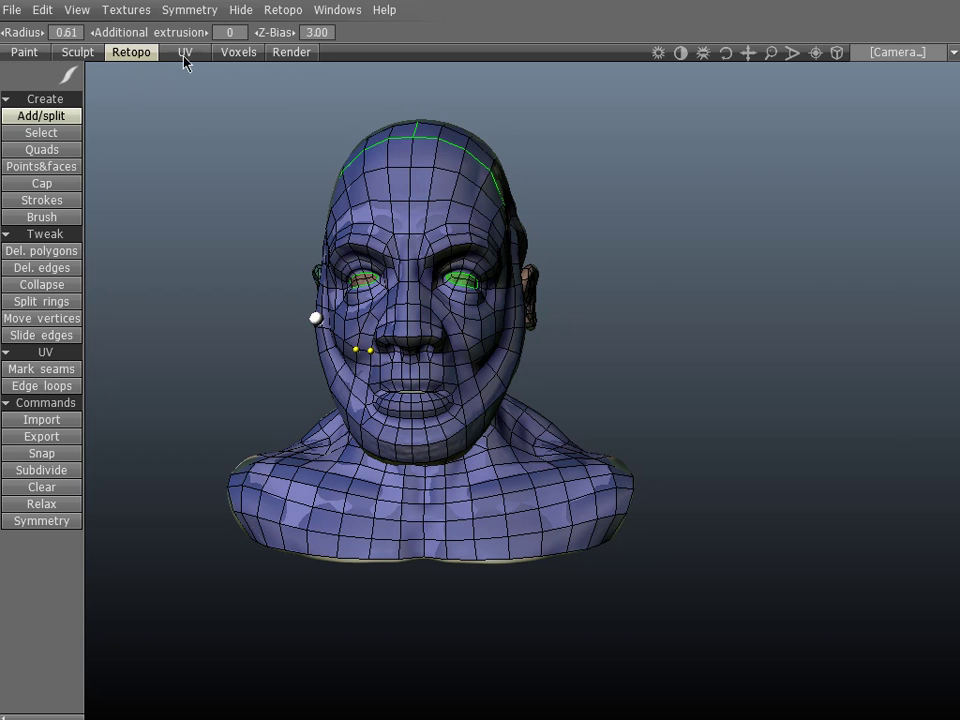
Show the head's UV layout, examine it enlarged, and place the reduced UV preview clear of the model
left_click(185, 53)
left_click_drag(689, 100, 256, 88)
left_click_drag(457, 432, 826, 697)
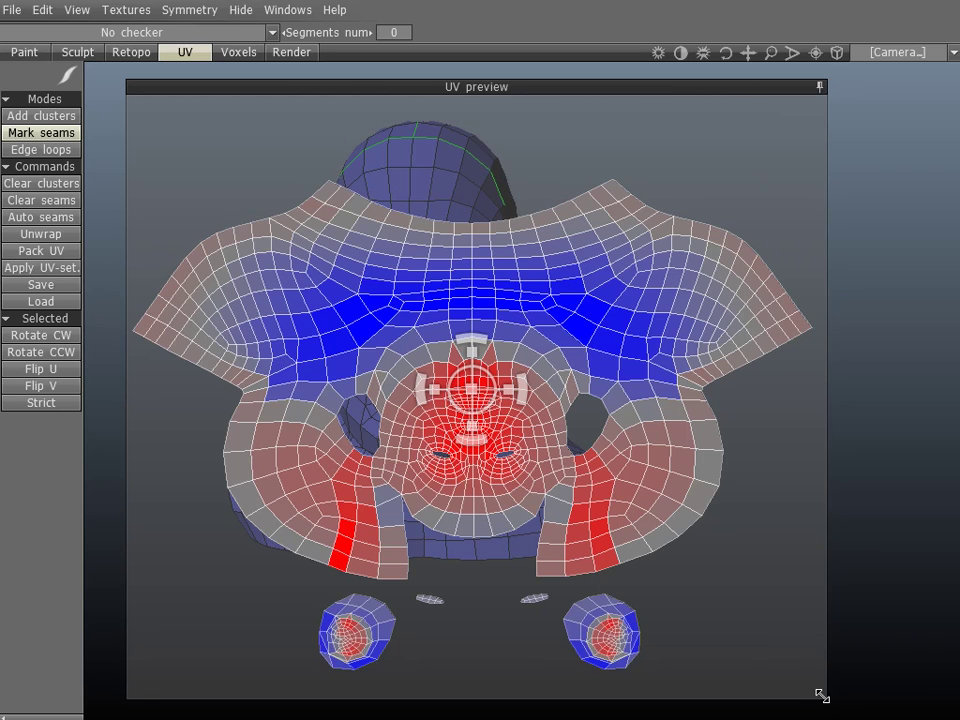
left_click_drag(822, 696, 393, 336)
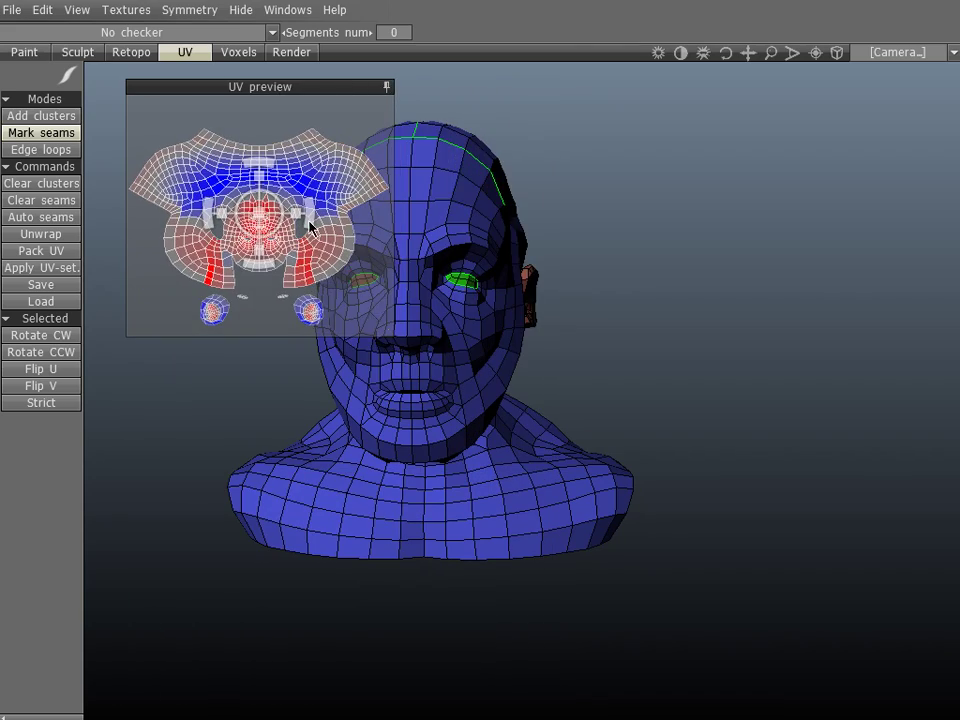
left_click_drag(201, 83, 733, 366)
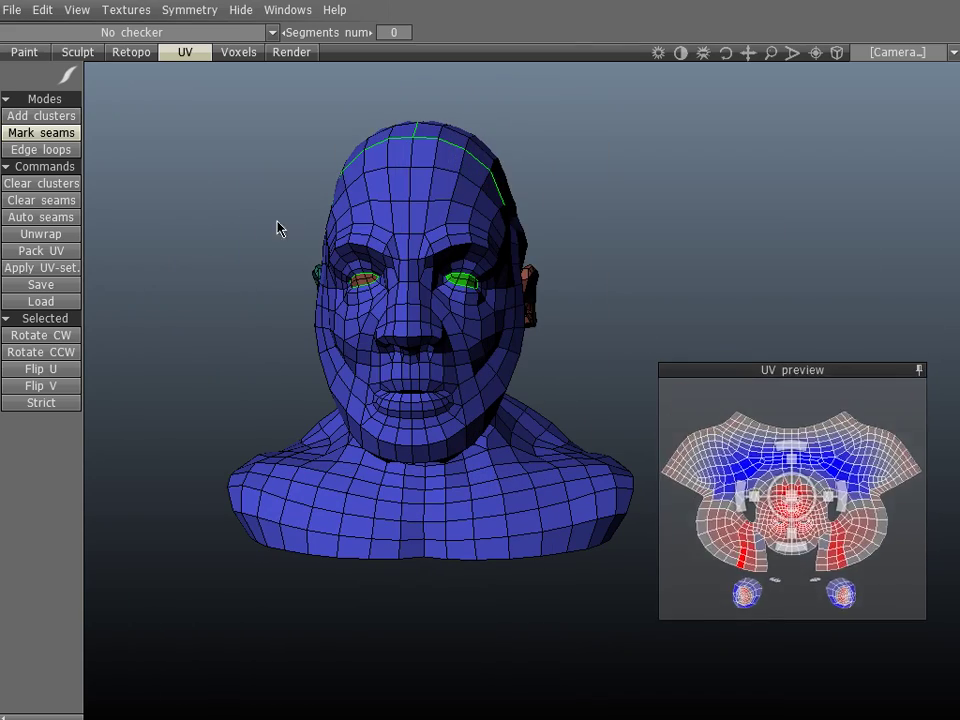
mouse_move(279, 227)
left_mouse_down()
mouse_move(219, 222)
mouse_move(371, 249)
mouse_move(279, 279)
mouse_move(456, 294)
mouse_move(297, 292)
mouse_move(306, 311)
mouse_move(285, 326)
mouse_move(369, 289)
mouse_move(300, 283)
mouse_move(266, 304)
mouse_move(313, 292)
mouse_move(386, 345)
mouse_move(439, 349)
mouse_move(328, 189)
mouse_move(369, 280)
mouse_move(349, 366)
mouse_move(287, 334)
mouse_move(368, 302)
mouse_move(420, 332)
mouse_move(439, 324)
mouse_move(264, 347)
mouse_move(302, 349)
mouse_move(354, 330)
mouse_move(300, 338)
mouse_move(321, 336)
mouse_move(246, 101)
left_mouse_up()
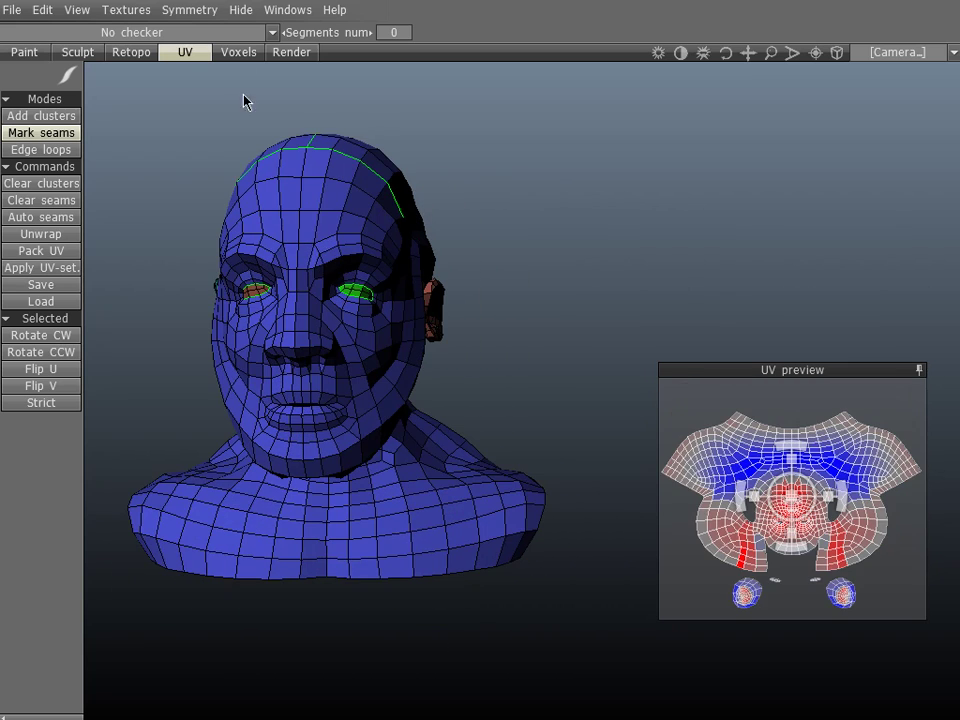
Apply the Complex checker to the mesh and examine its letter pattern across the face, ear, neck and shoulders
left_click(262, 32)
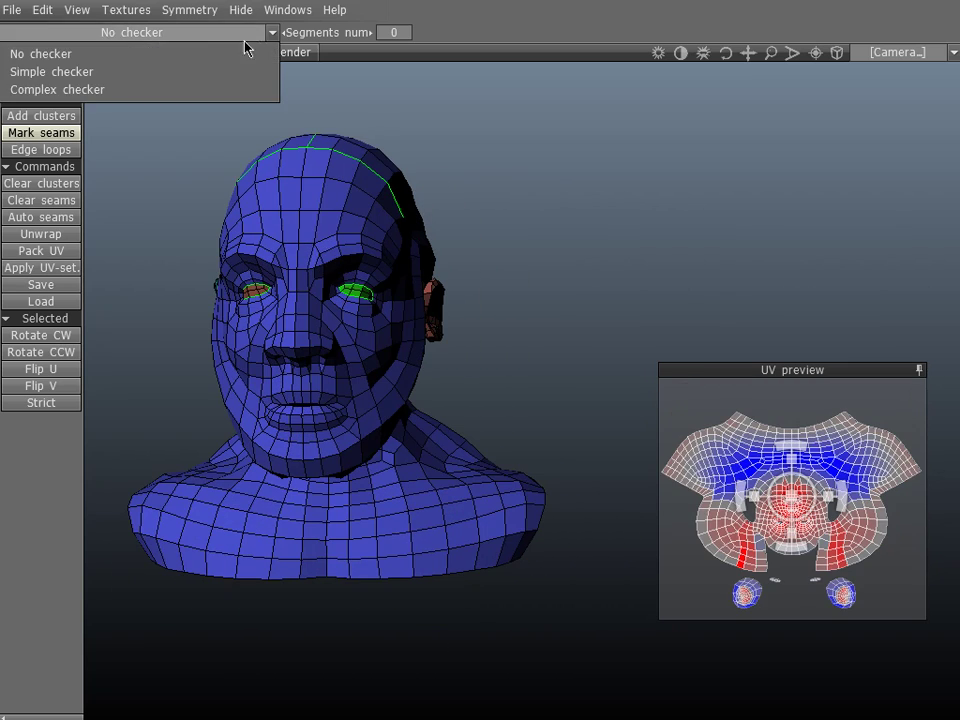
left_click(133, 92)
left_click_drag(280, 295, 311, 317)
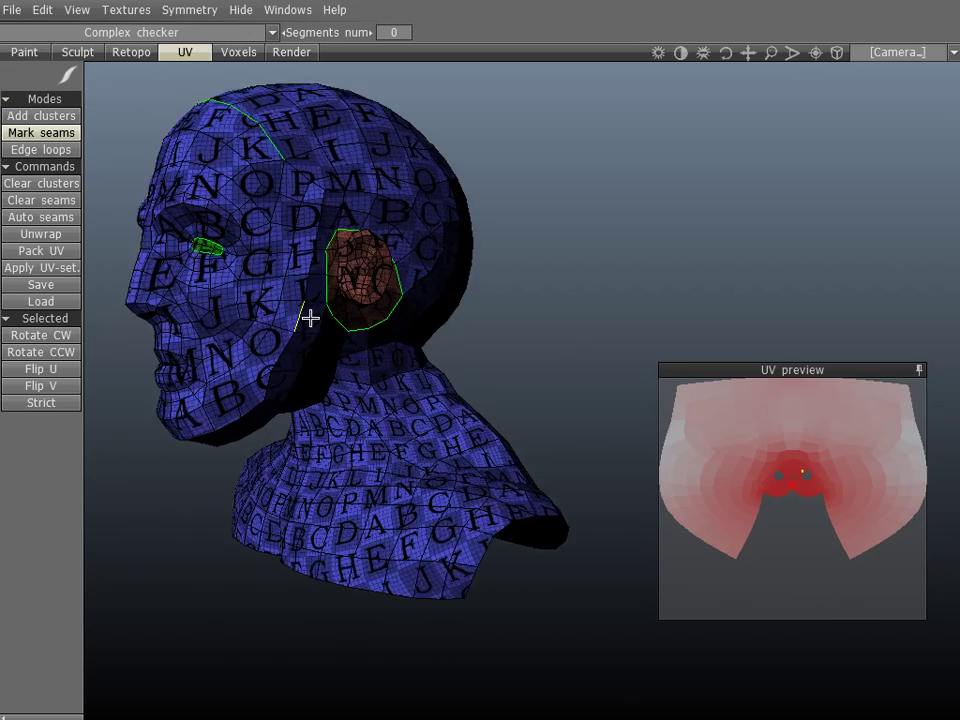
scroll(397, 332, "up", 3)
left_click_drag(397, 332, 476, 257)
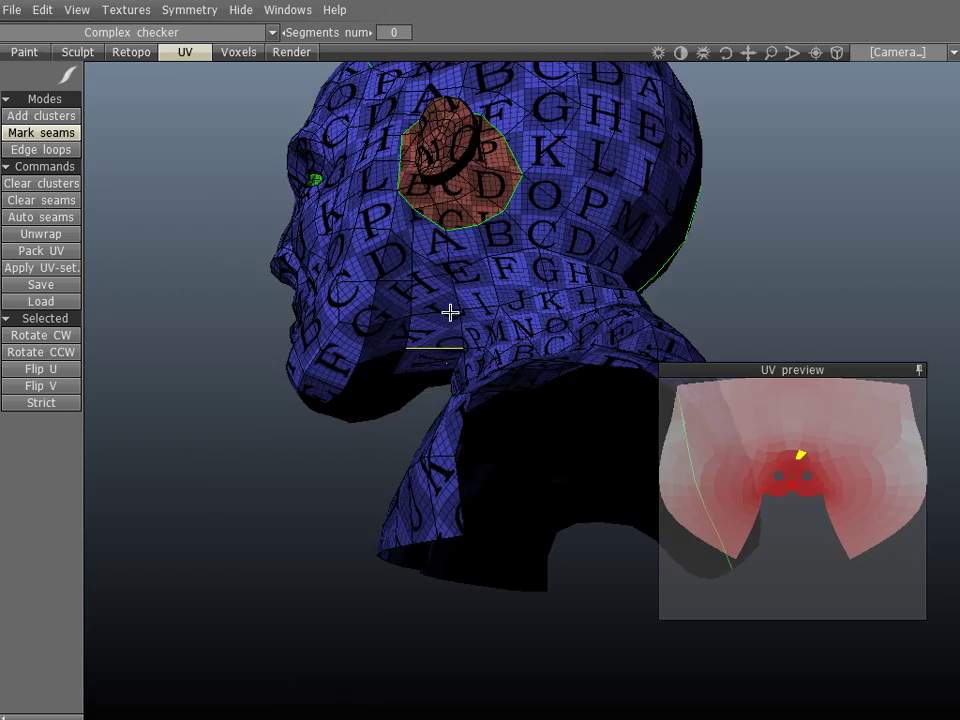
left_click_drag(450, 313, 384, 375)
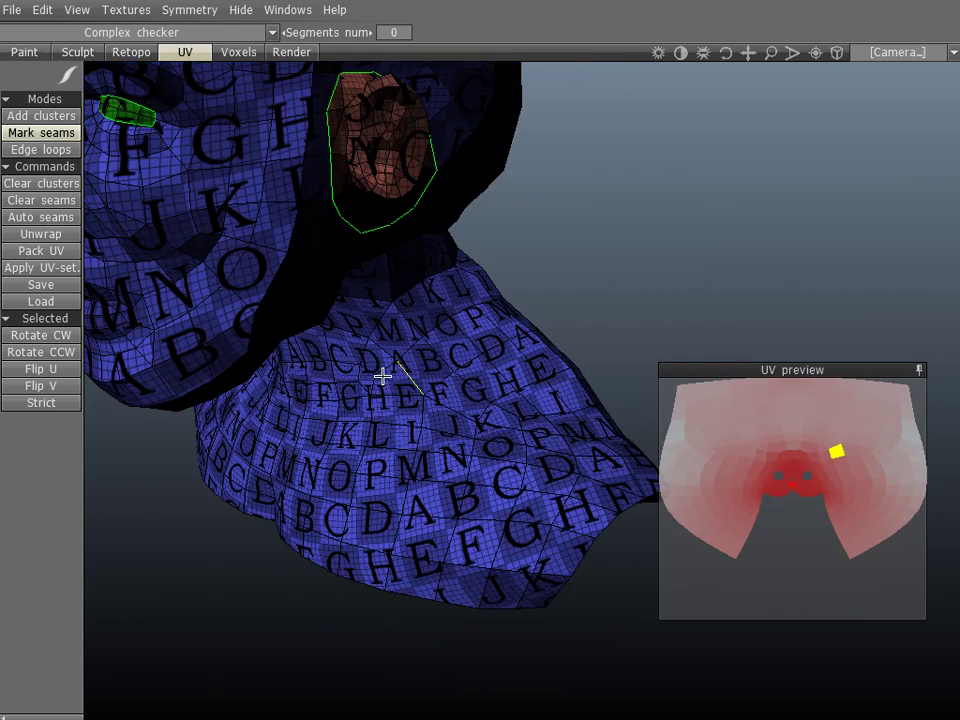
left_click_drag(316, 372, 360, 407)
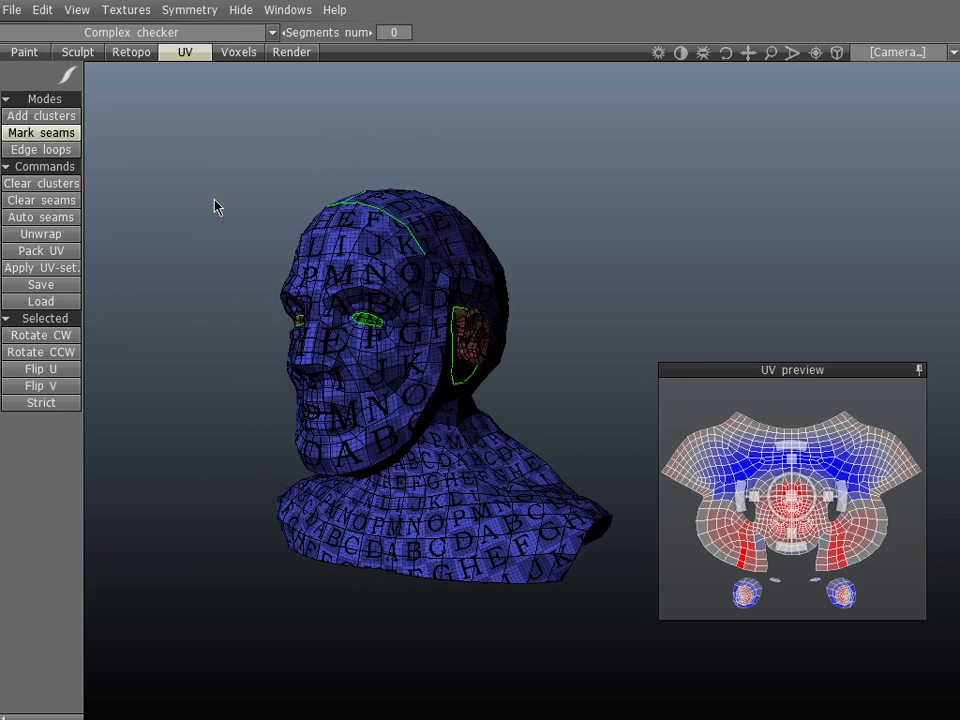
left_click_drag(214, 206, 268, 339)
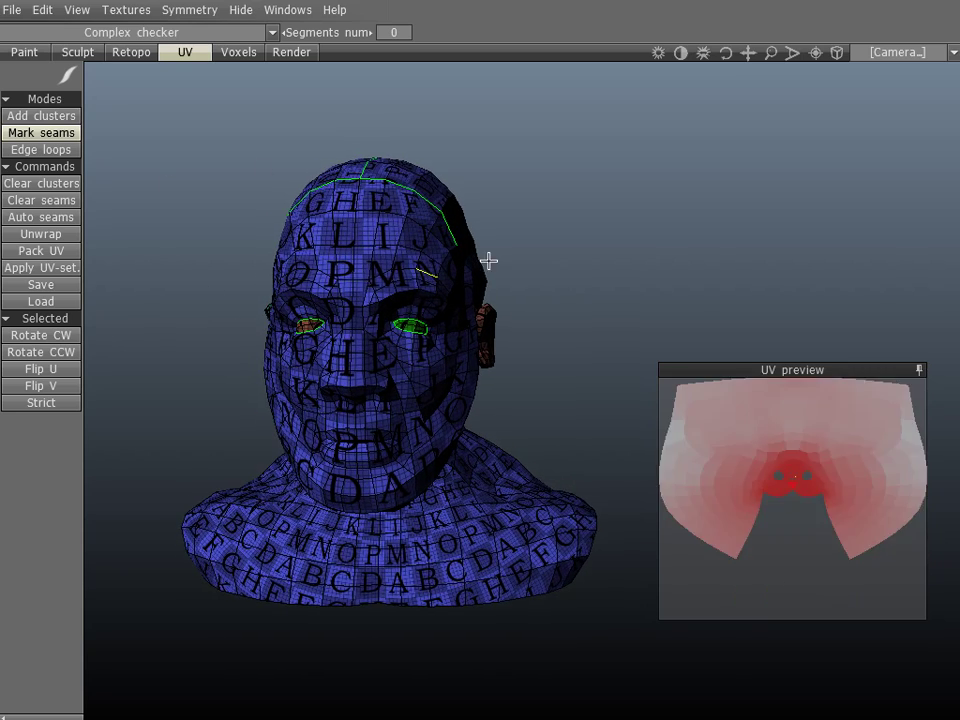
left_click_drag(489, 261, 325, 335)
left_click_drag(343, 386, 347, 203)
left_click_drag(309, 379, 294, 311)
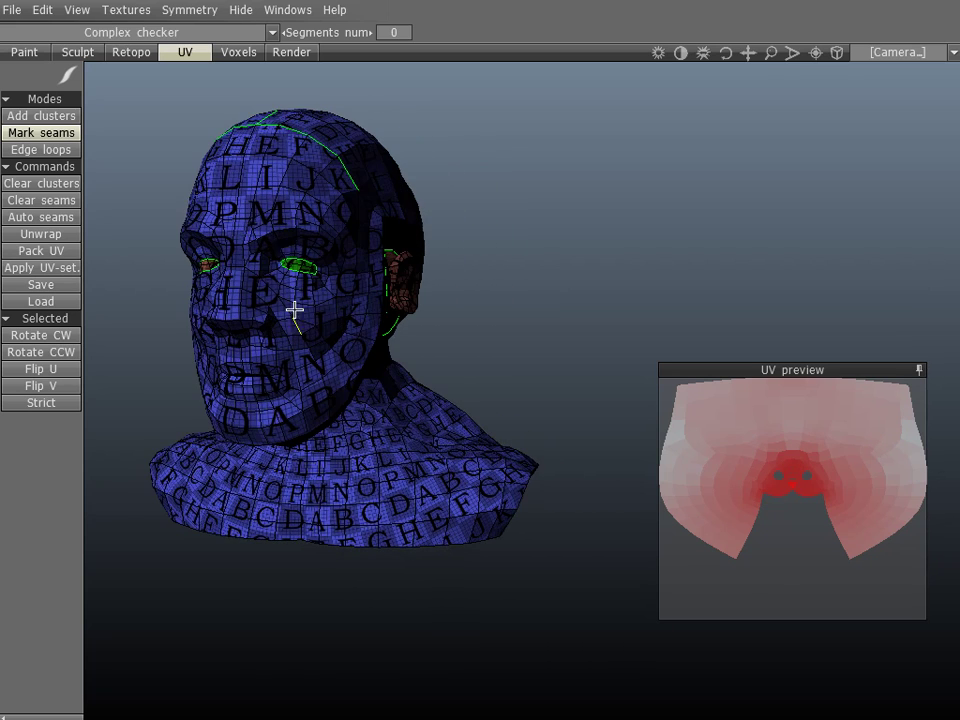
Start Quadrangulate for per pixel painting on Volume1 in the Voxels room, and skip the automatic quadrangulation settings
left_click(240, 53)
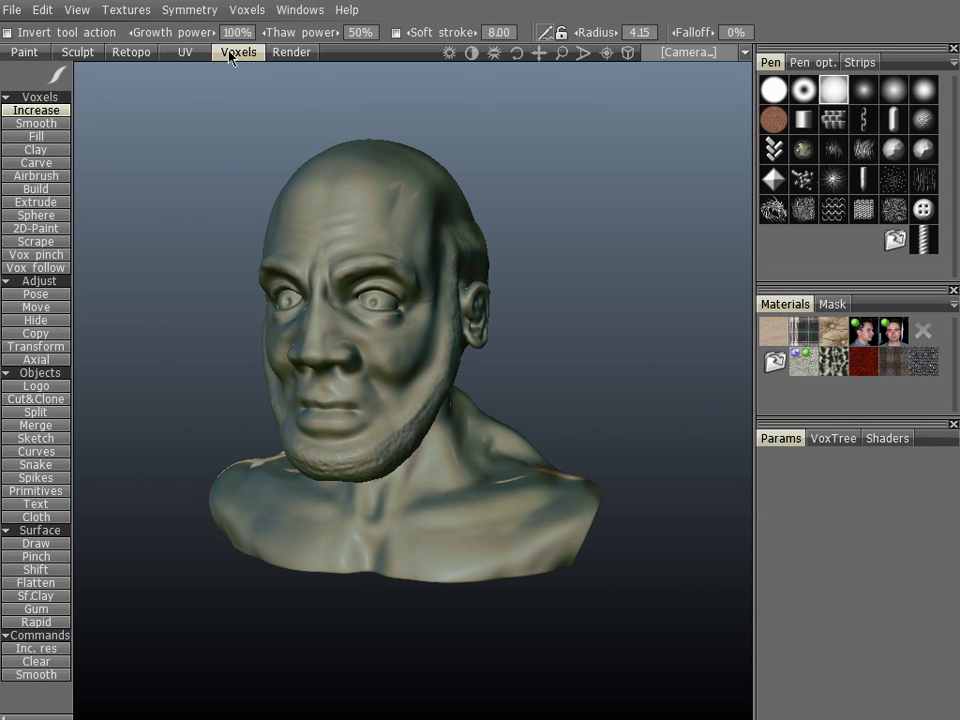
left_click(833, 440)
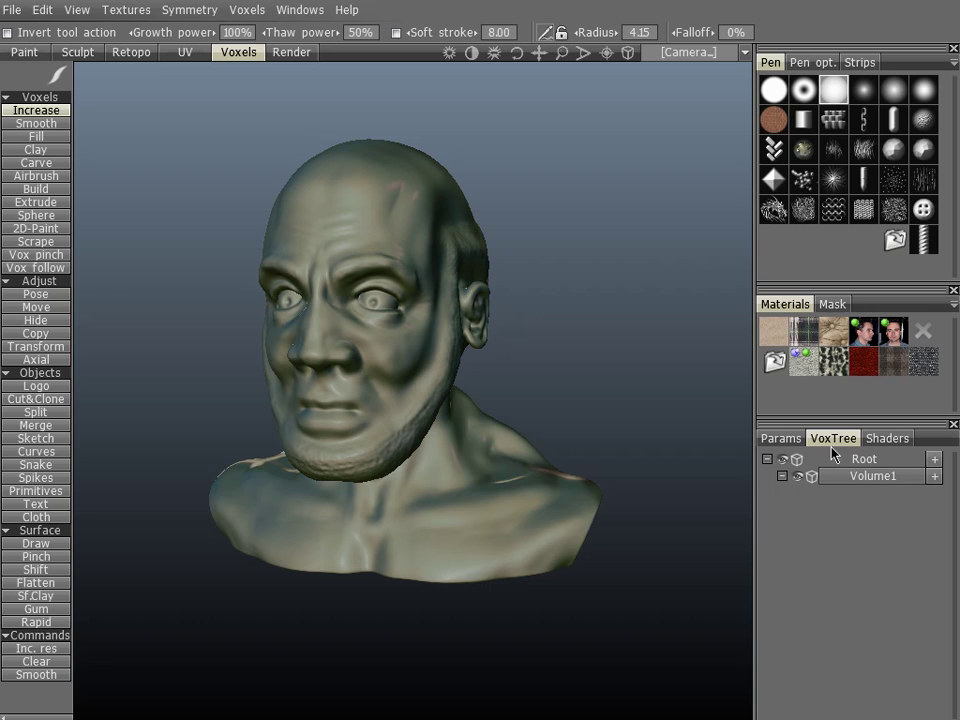
right_click(865, 485)
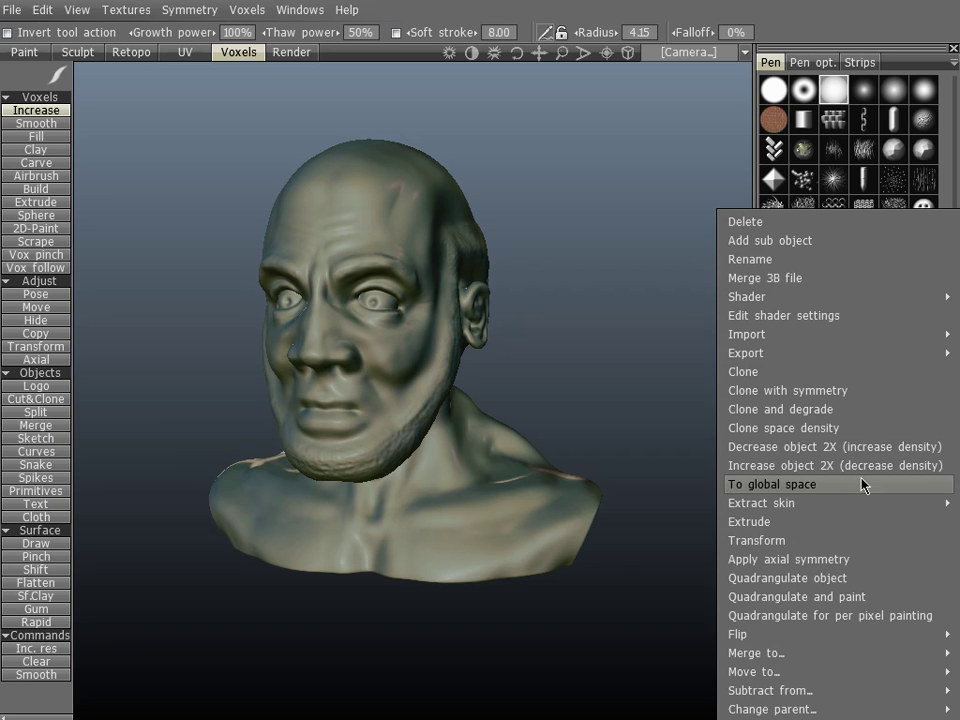
left_click(806, 620)
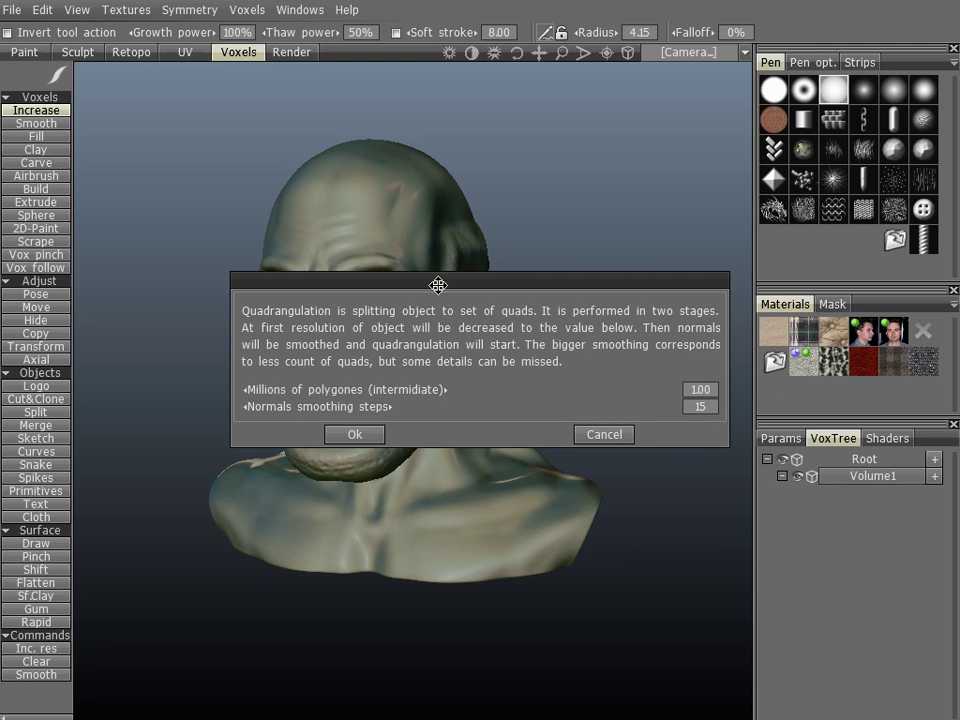
left_click_drag(438, 285, 324, 217)
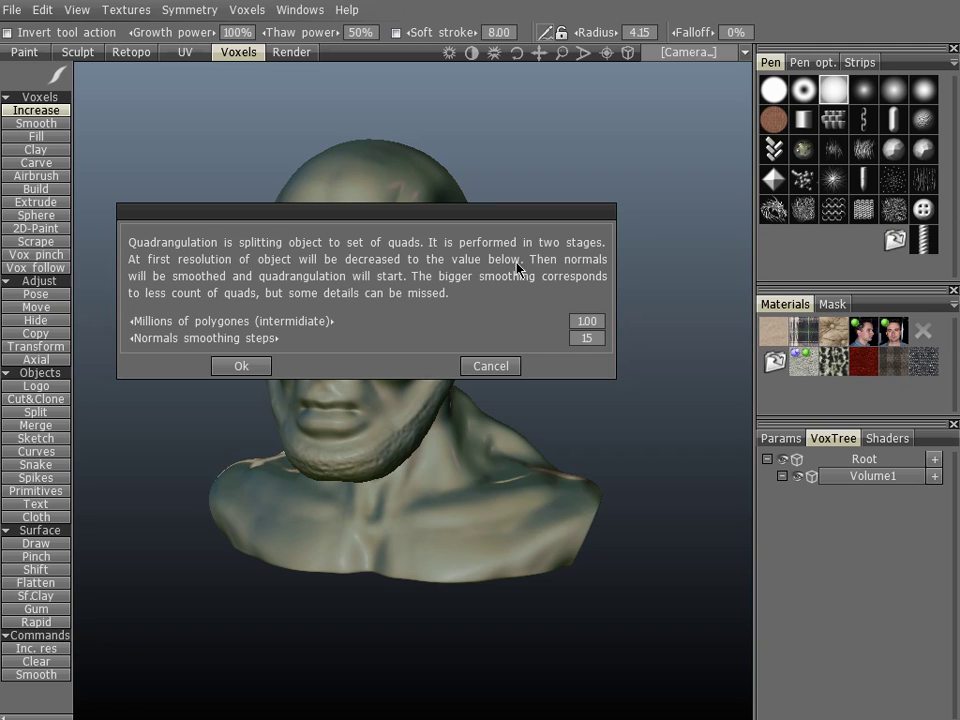
left_click(497, 369)
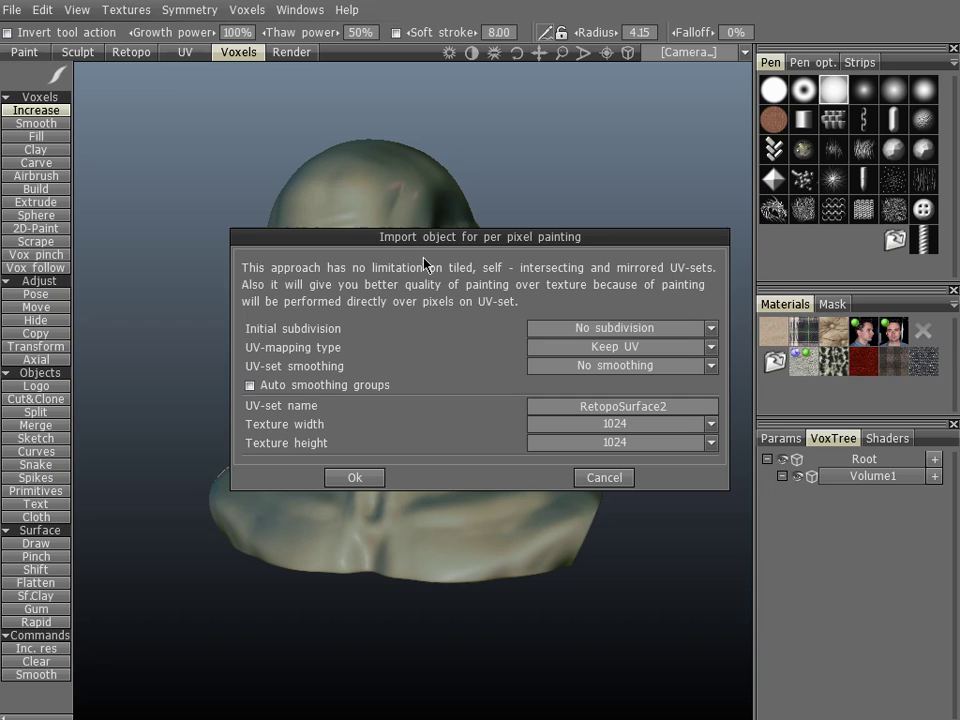
Review the per-pixel import options, keeping No subdivision, Keep UV and No smoothing for the UV set
left_click_drag(465, 239, 455, 237)
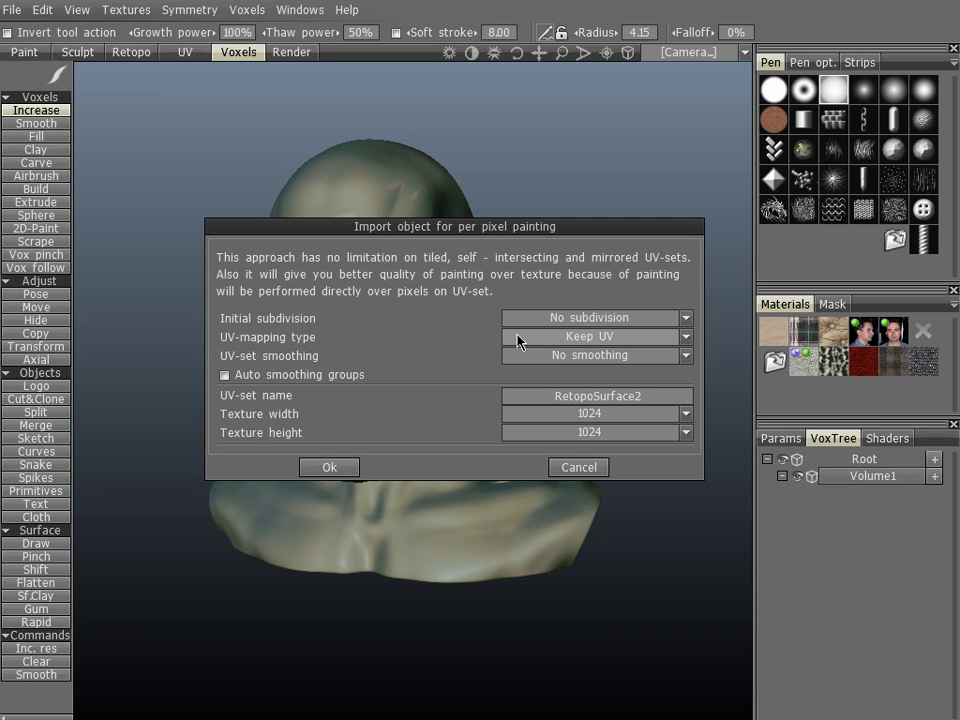
left_click(594, 319)
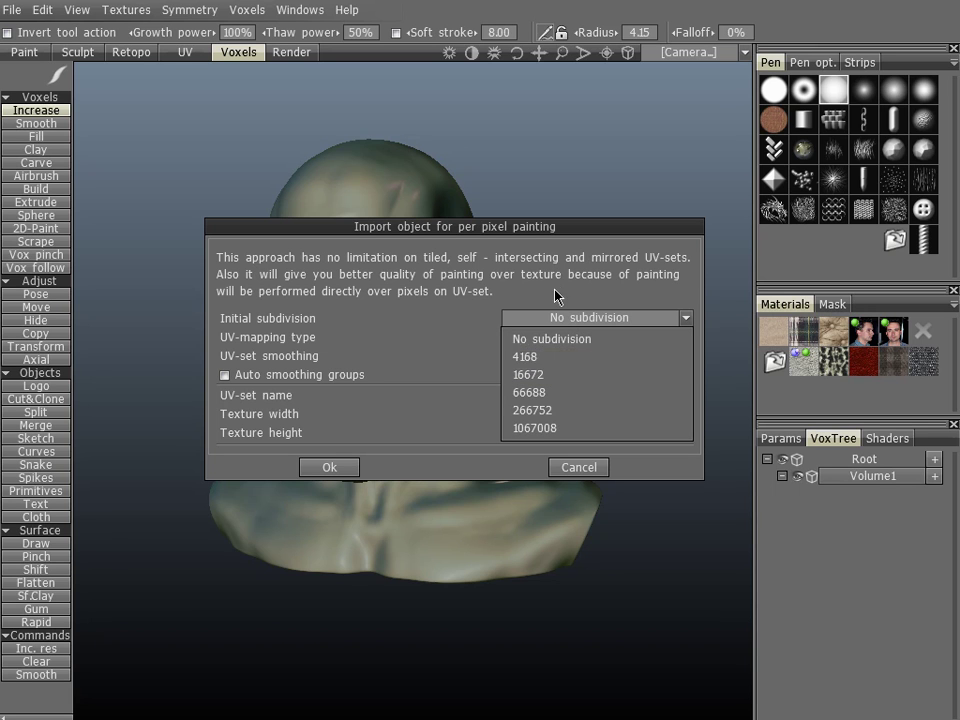
left_click(539, 322)
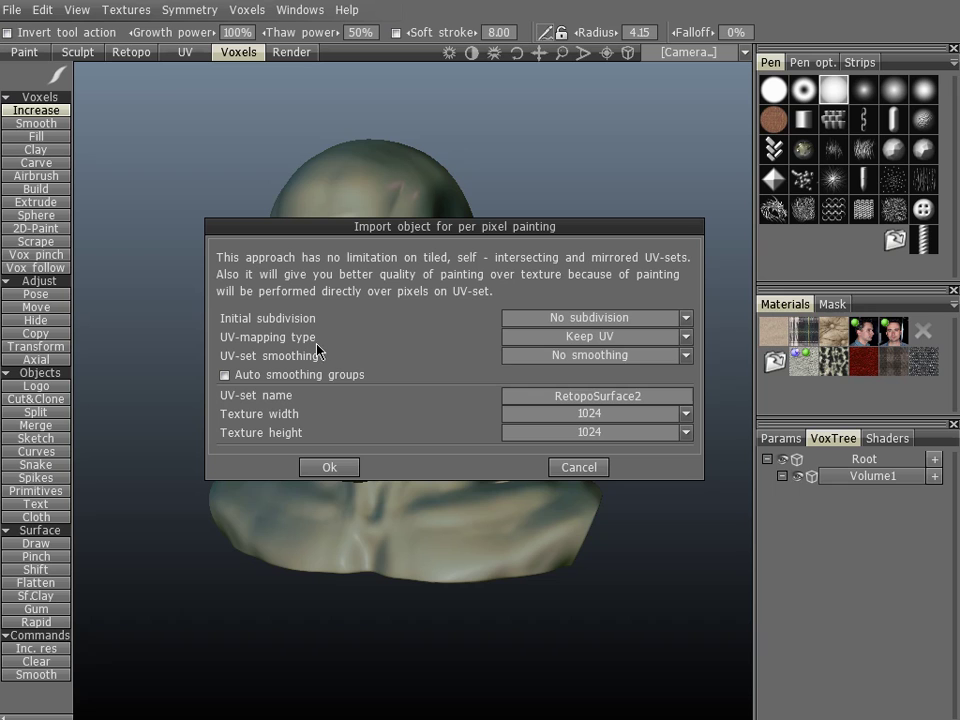
left_click(566, 340)
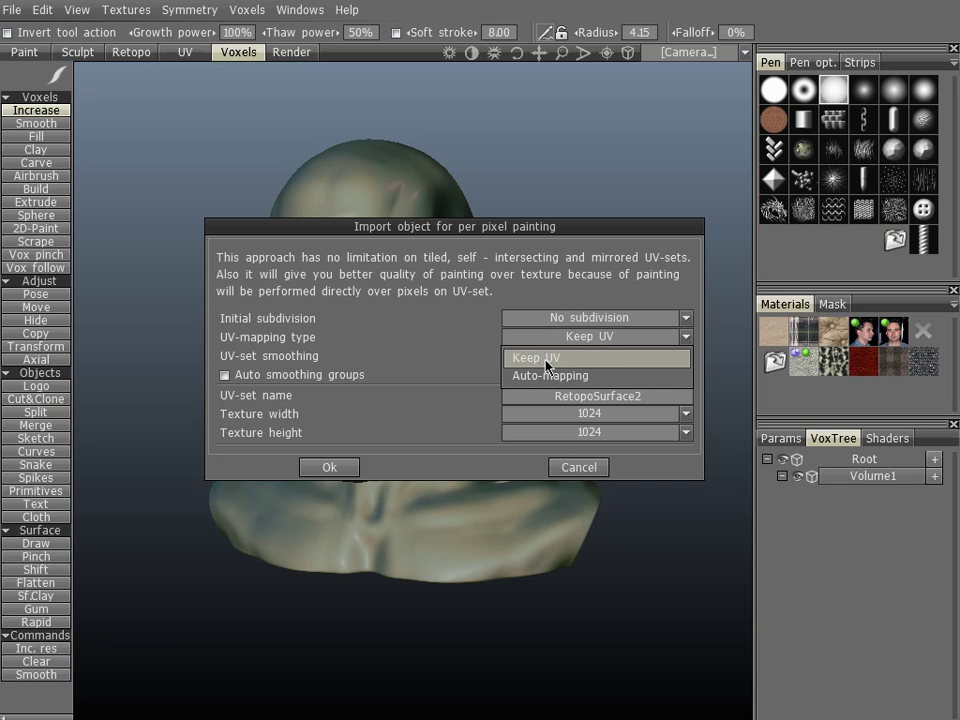
left_click(554, 358)
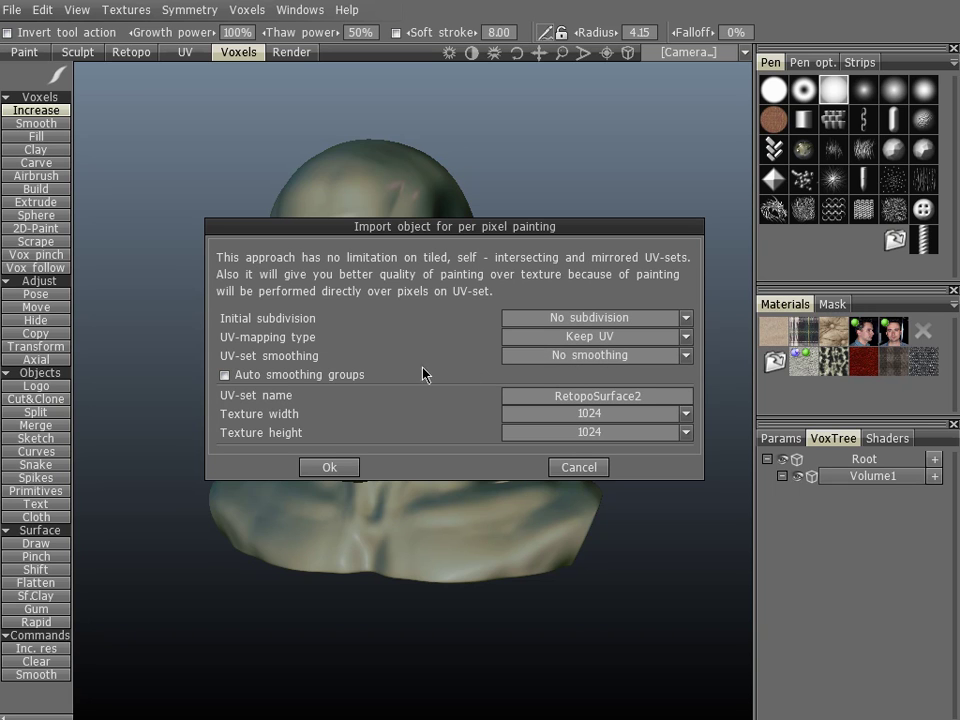
left_click(588, 355)
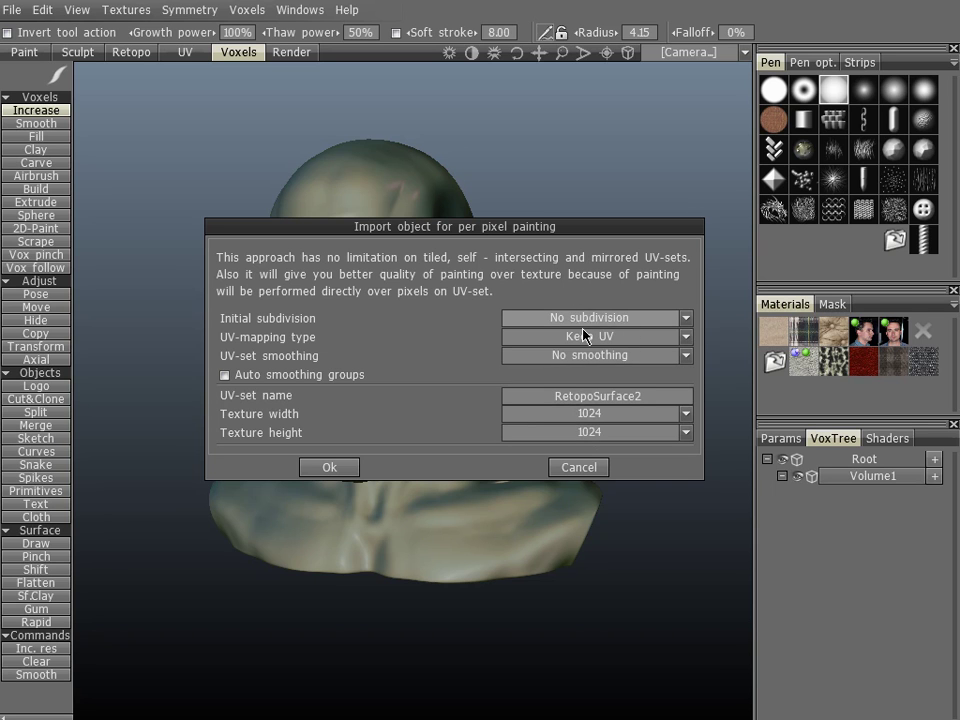
left_click(593, 355)
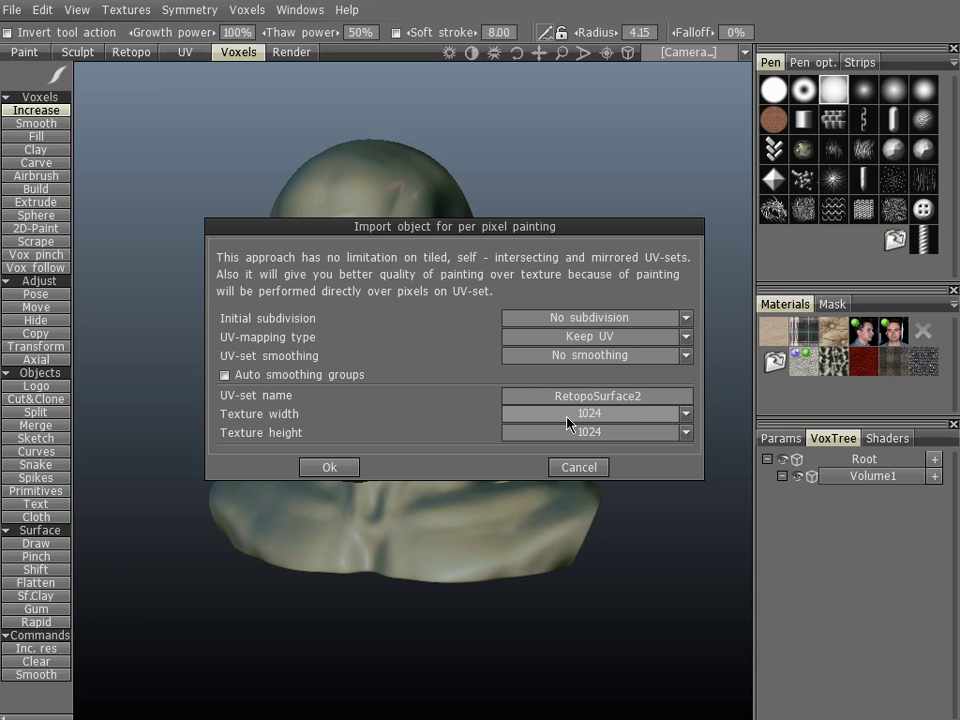
Set the texture size to 2048 by 2048 and import RetopoSurface2 for per-pixel painting
left_click(610, 416)
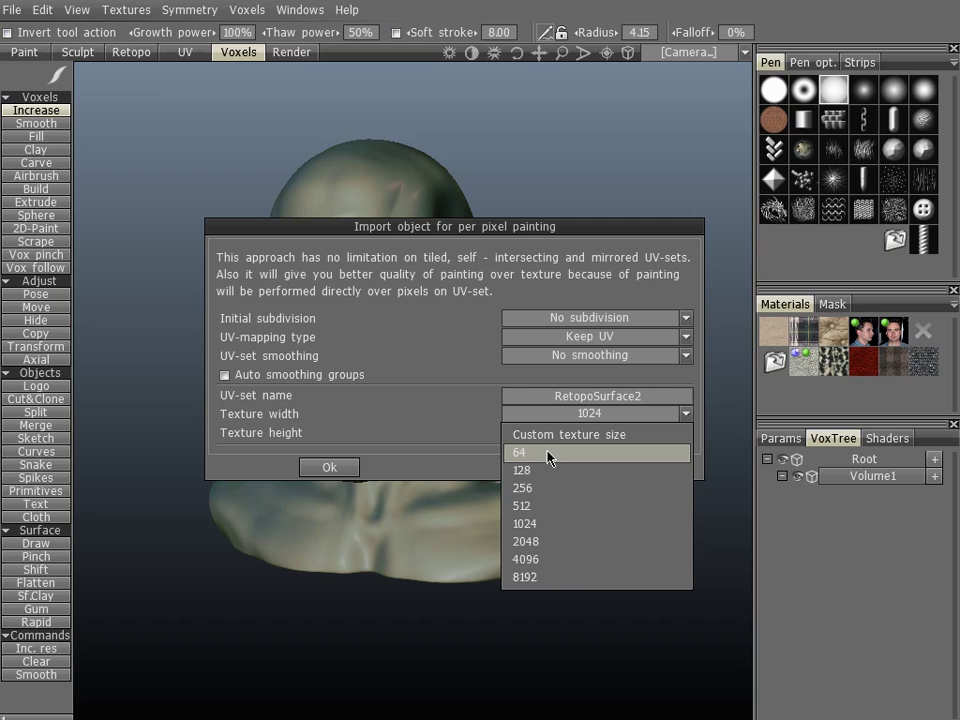
left_click(533, 547)
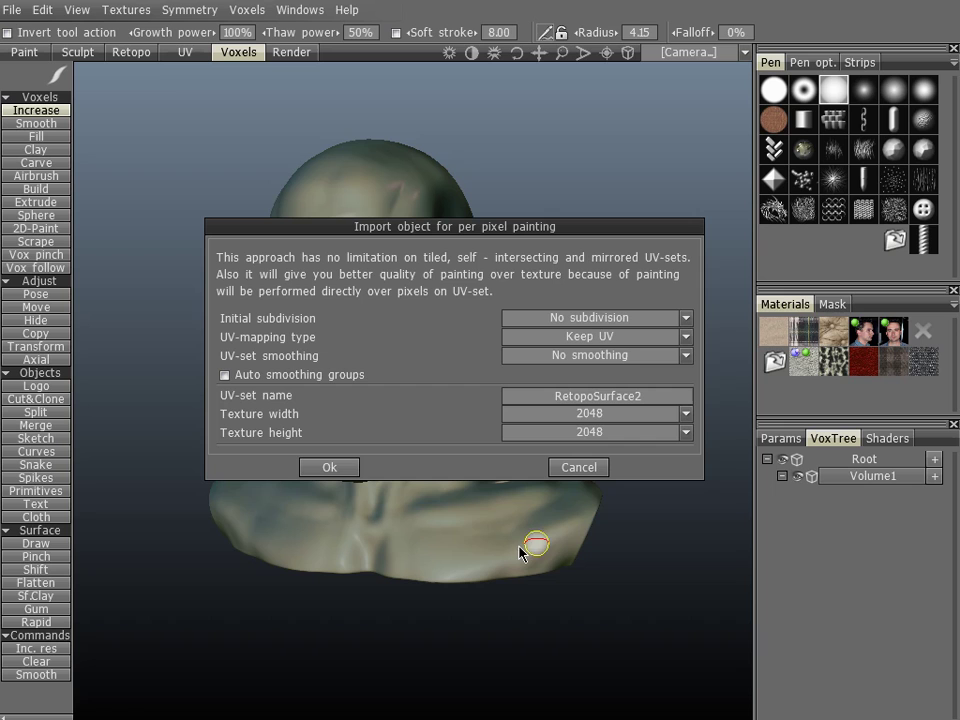
left_click(339, 474)
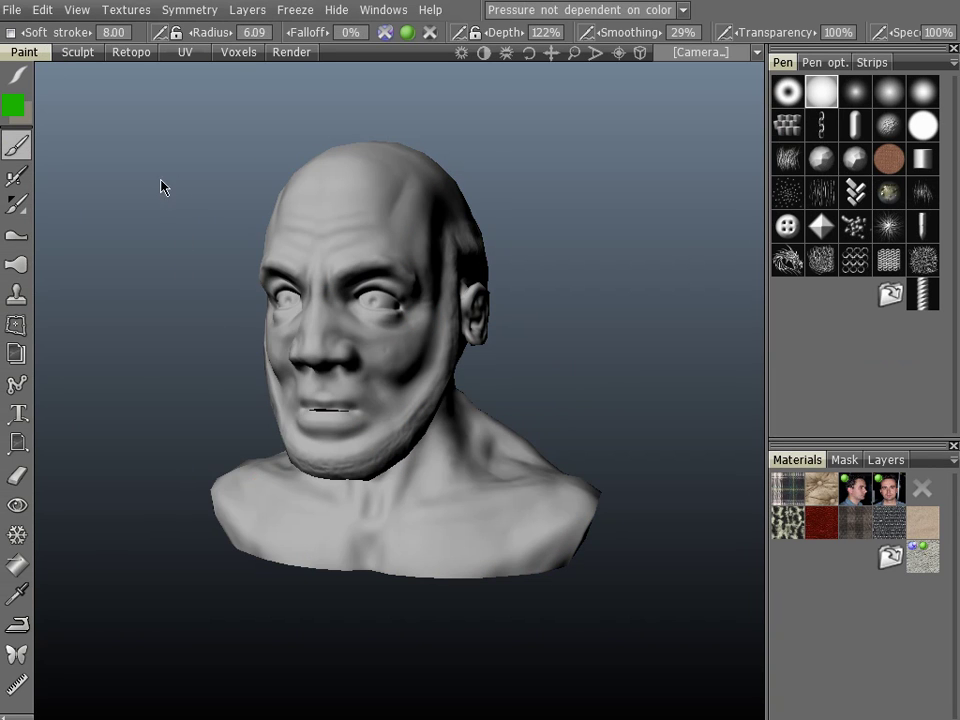
Overlay the wireframe on the head, examine its polygon flow from the front and side, and hide the wireframe
mouse_move(193, 283)
left_mouse_down()
mouse_move(221, 259)
mouse_move(193, 204)
mouse_move(235, 279)
mouse_move(180, 238)
mouse_move(242, 236)
mouse_move(154, 259)
mouse_move(165, 146)
left_mouse_up()
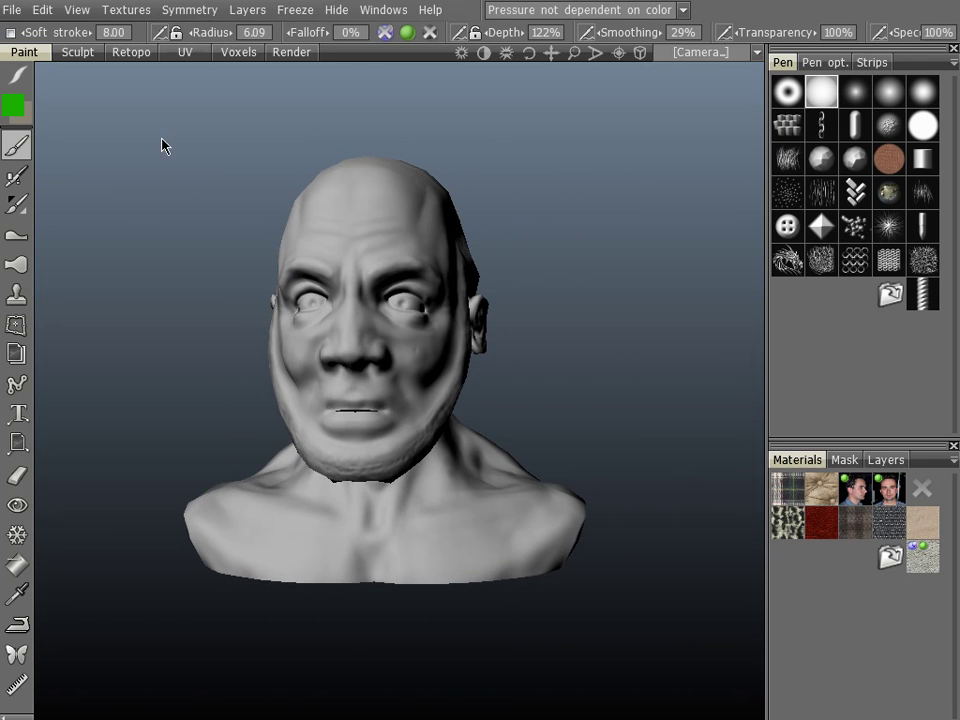
left_click(75, 10)
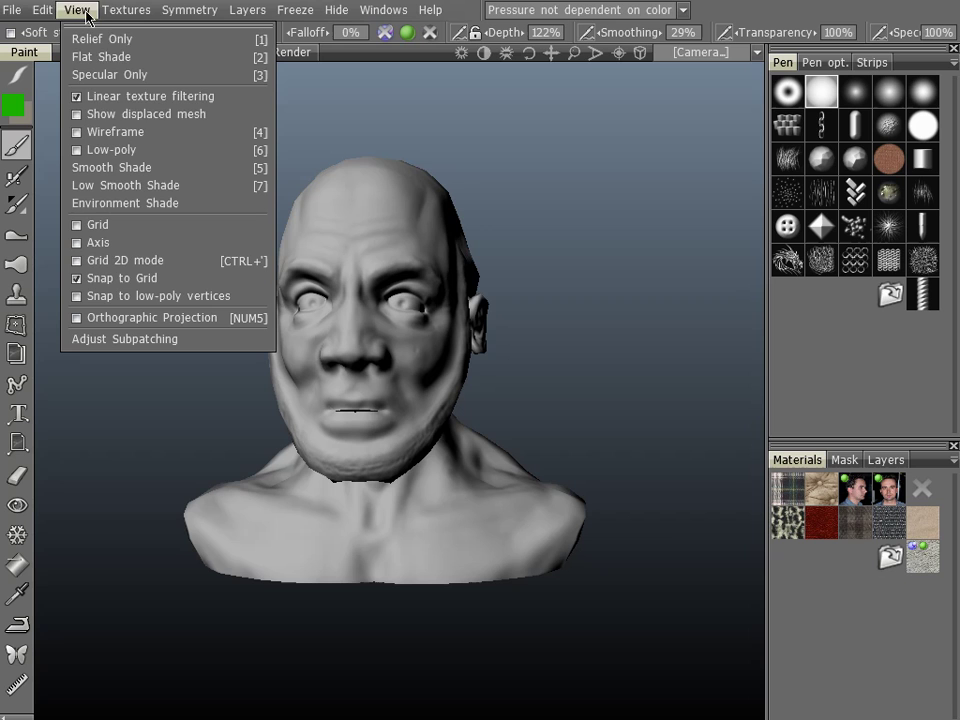
left_click(108, 138)
left_click_drag(176, 437, 163, 384)
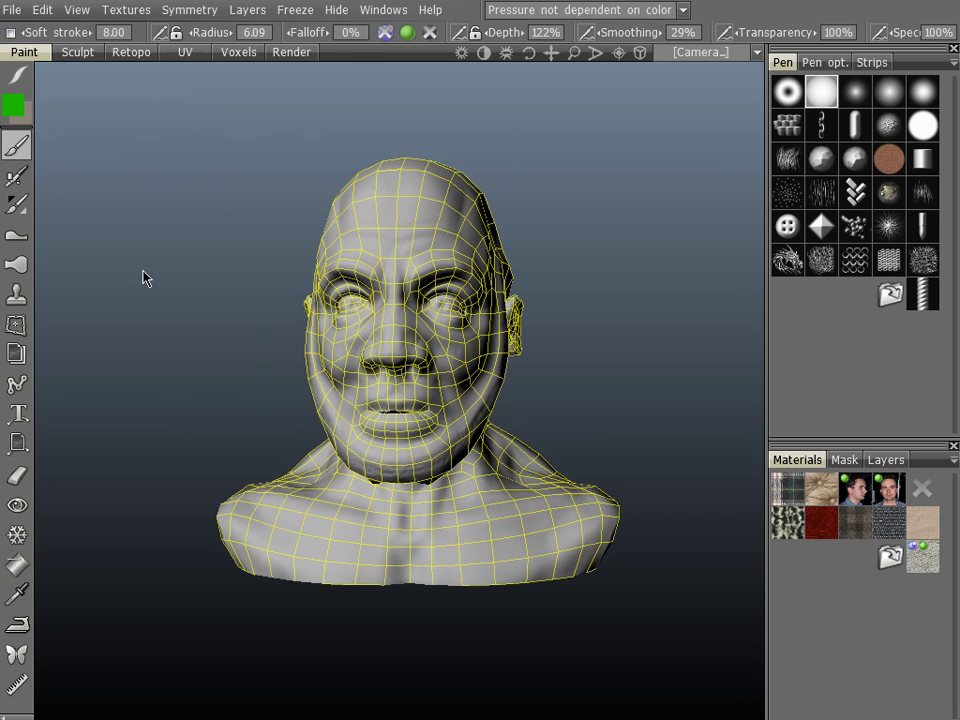
left_click_drag(143, 278, 435, 328)
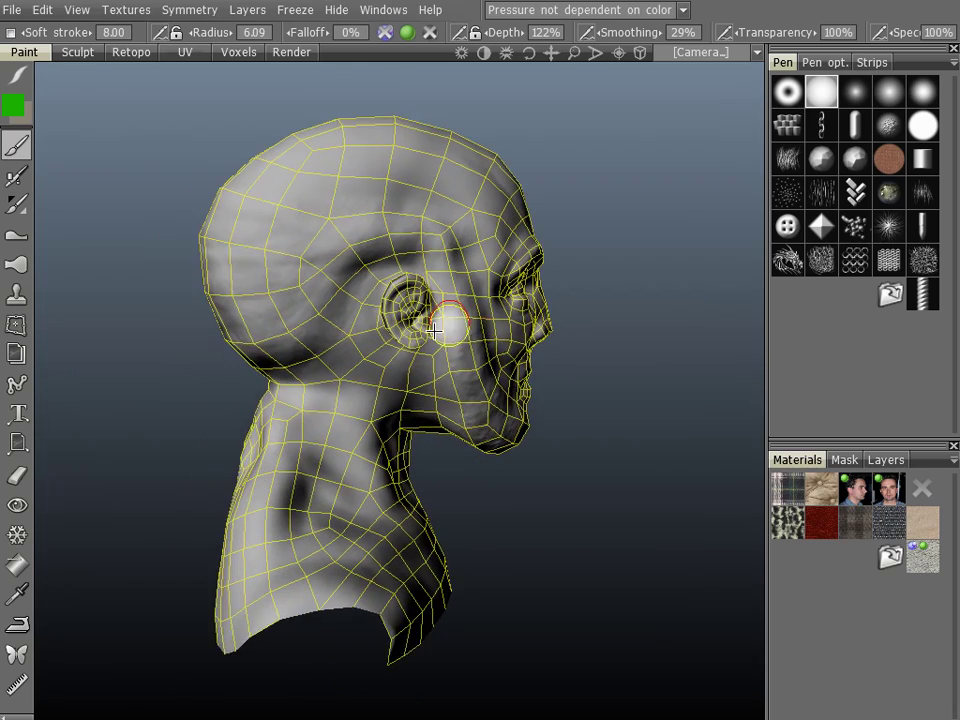
left_click_drag(639, 354, 176, 111)
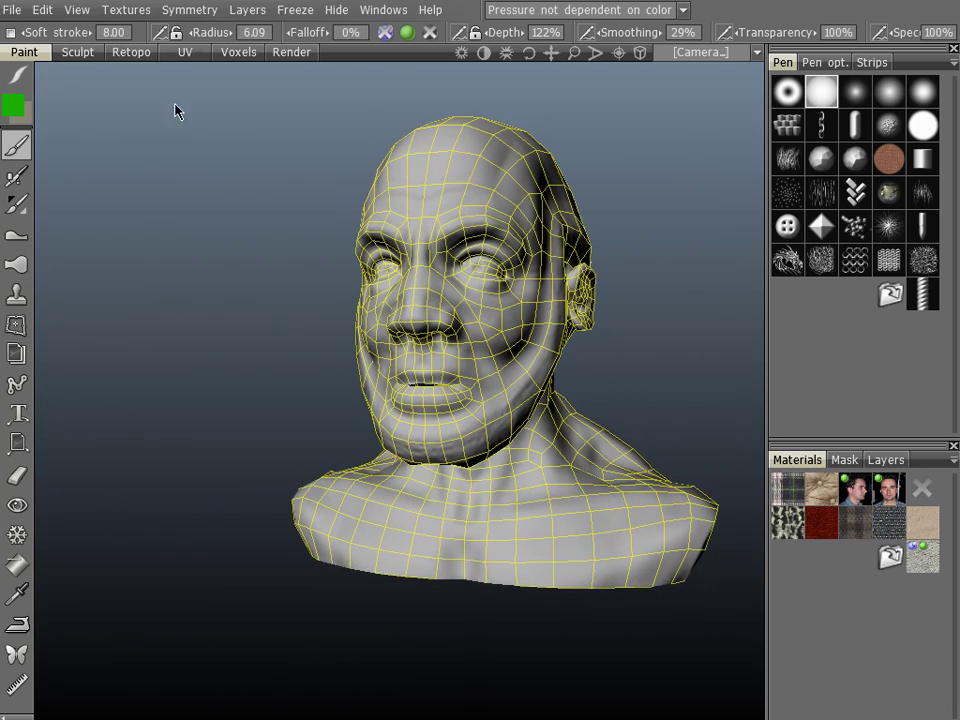
left_click(77, 9)
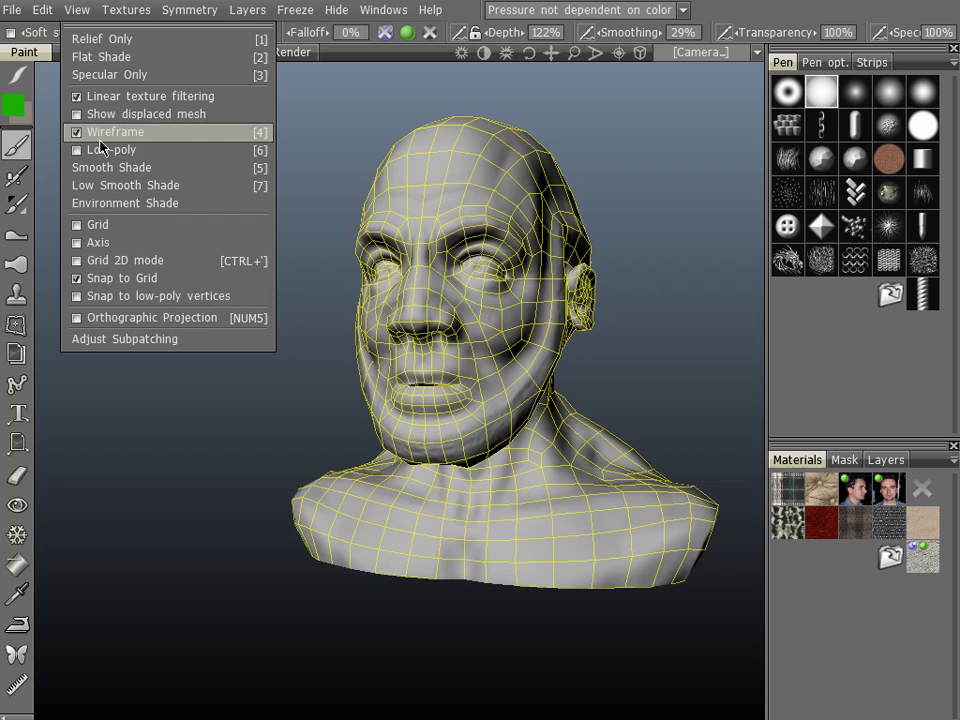
left_click(100, 133)
Examine the baked detail on the shaded head in profile and from the front, around the ear, jaw and face
left_click_drag(249, 495, 101, 371)
middle_click_drag(167, 380, 222, 330)
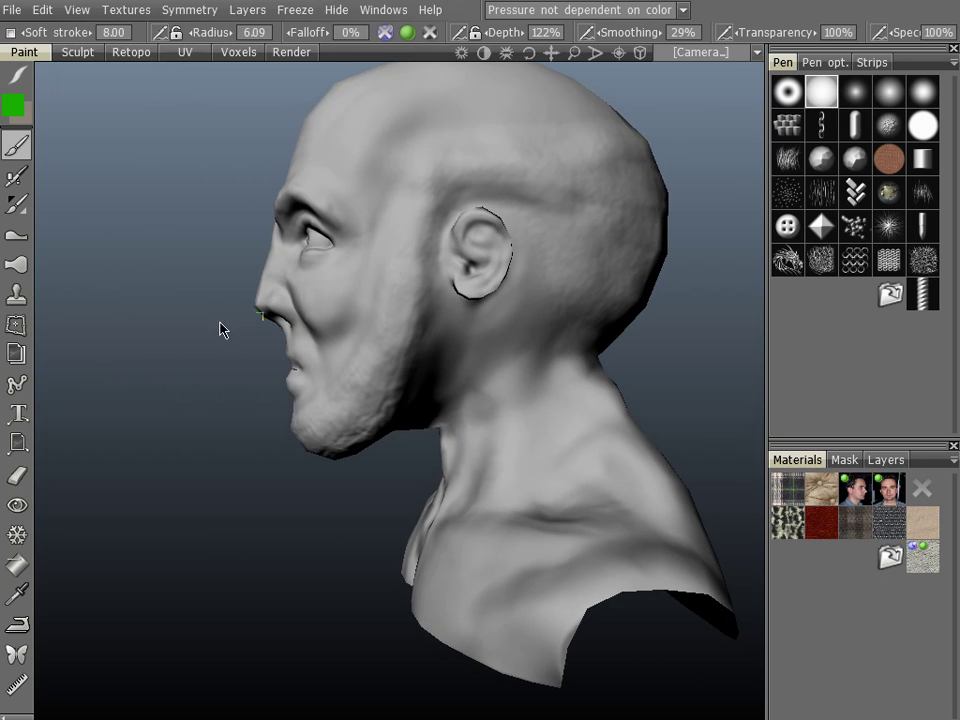
left_click_drag(220, 330, 268, 317)
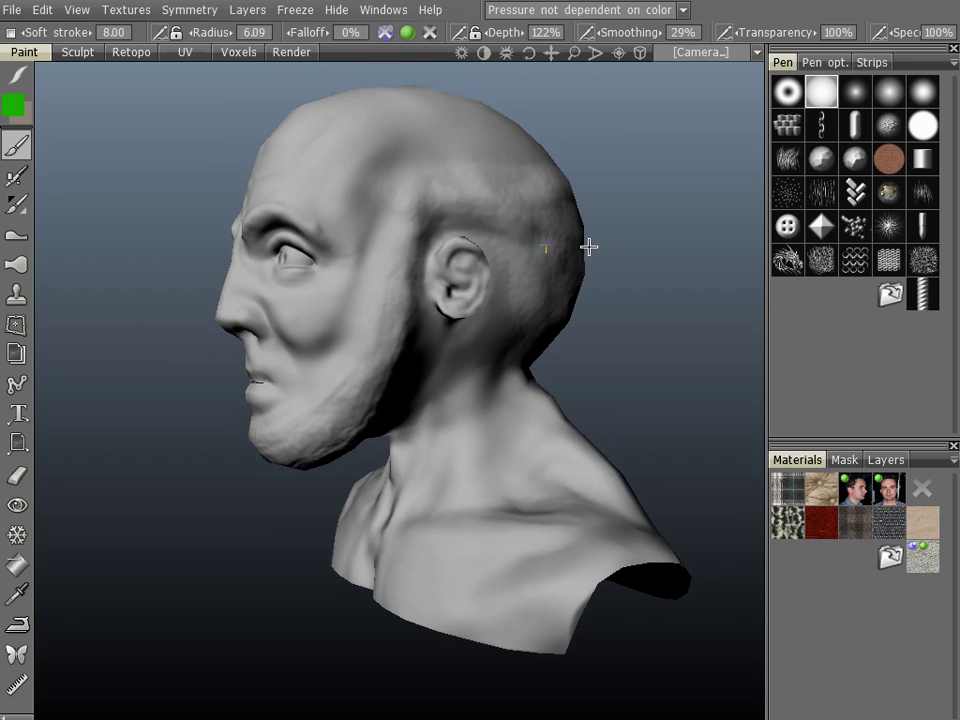
left_click_drag(589, 246, 531, 249)
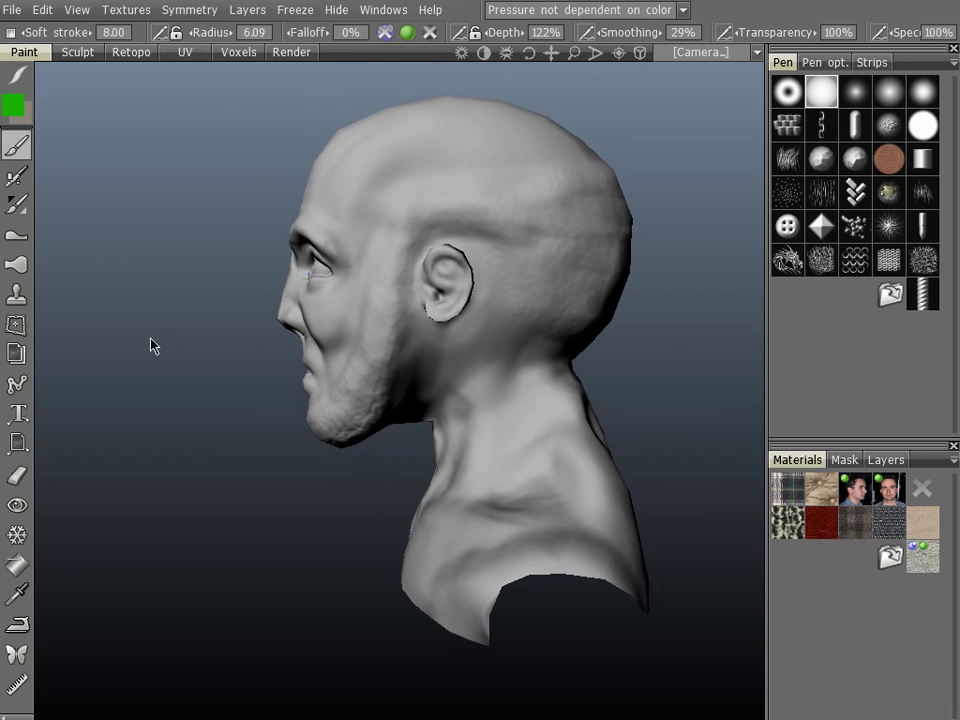
left_click_drag(152, 345, 236, 364)
scroll(261, 332, "up", 3)
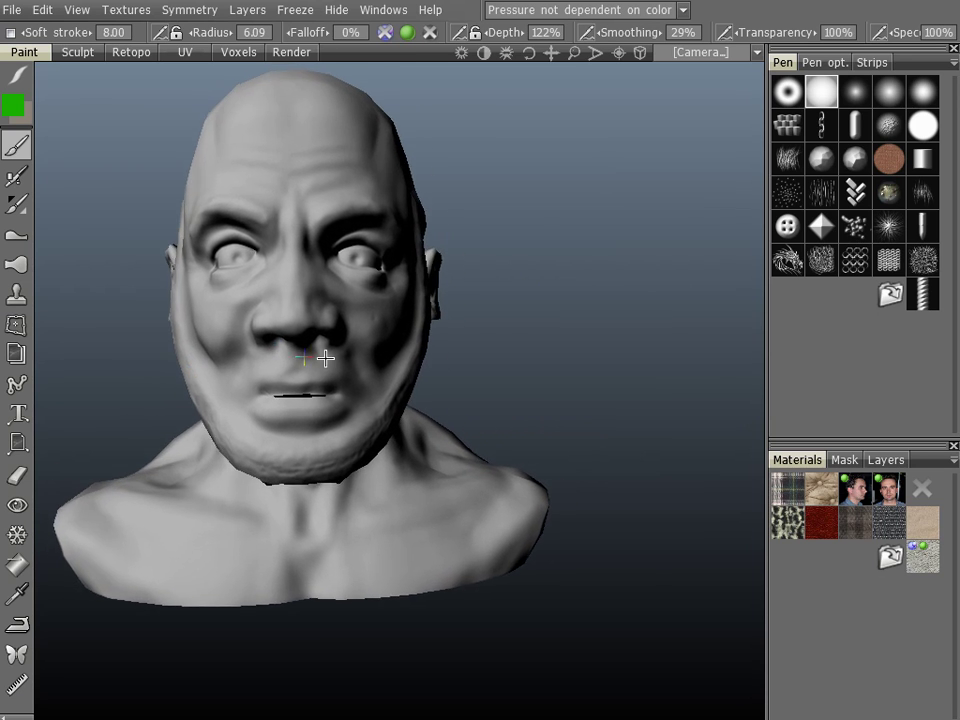
mouse_move(325, 357)
left_mouse_down()
mouse_move(197, 324)
mouse_move(201, 349)
mouse_move(178, 360)
mouse_move(302, 356)
mouse_move(279, 506)
mouse_move(364, 461)
mouse_move(471, 444)
mouse_move(268, 452)
mouse_move(210, 422)
mouse_move(494, 414)
mouse_move(377, 418)
mouse_move(274, 437)
mouse_move(403, 450)
mouse_move(292, 428)
left_mouse_up()
Compare the head with the Normalmap layer hidden and shown to examine the detail it contributes
left_click(886, 459)
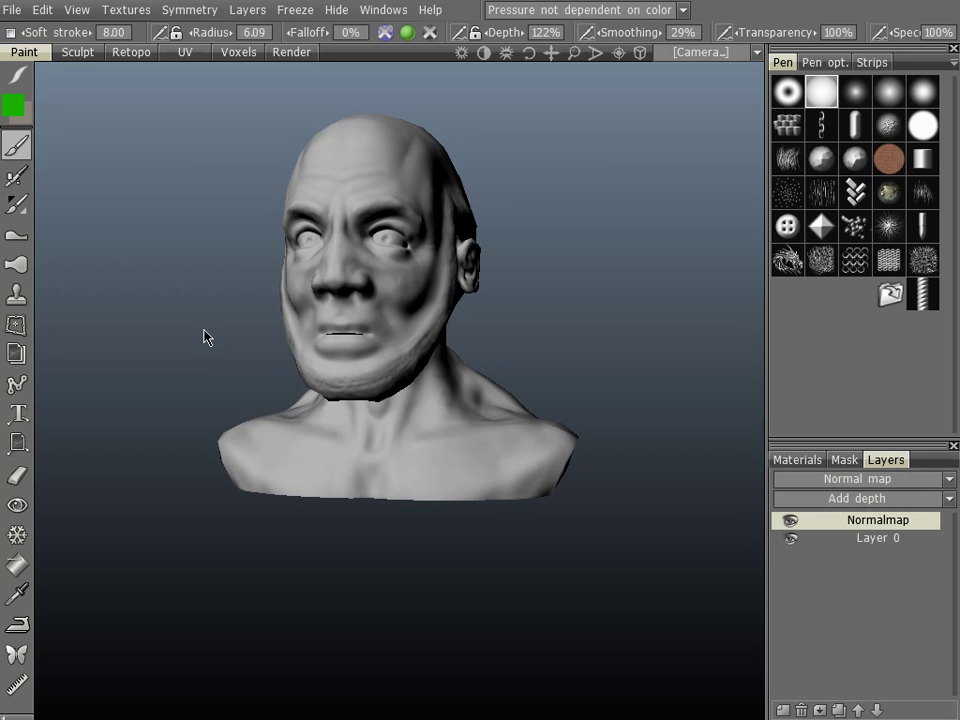
left_click_drag(204, 337, 231, 339)
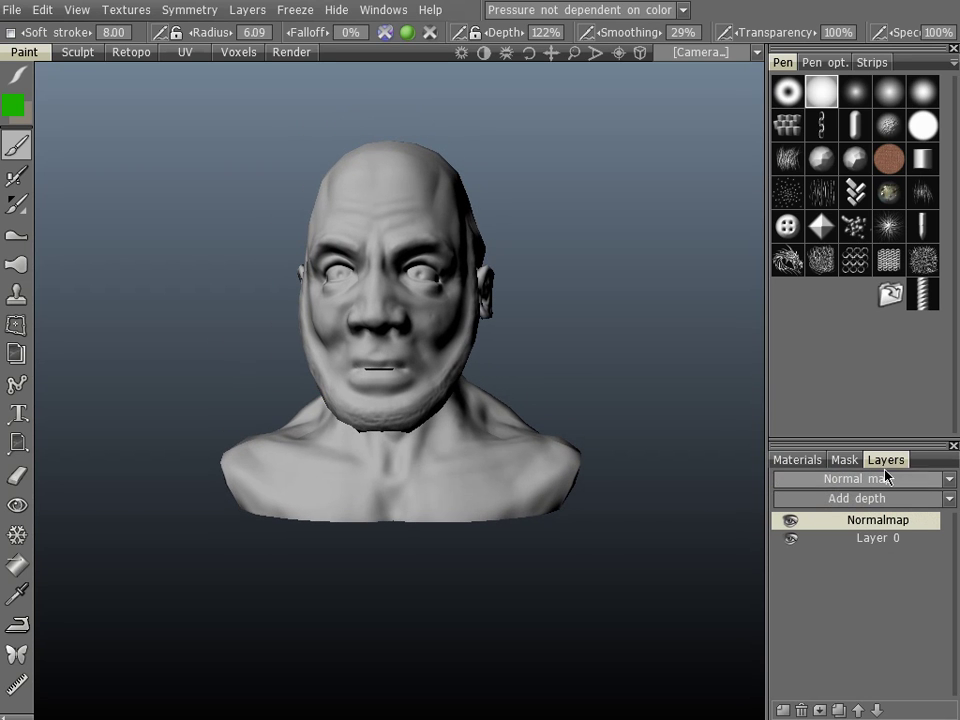
left_click(790, 521)
left_click_drag(613, 325, 555, 264)
left_click(790, 521)
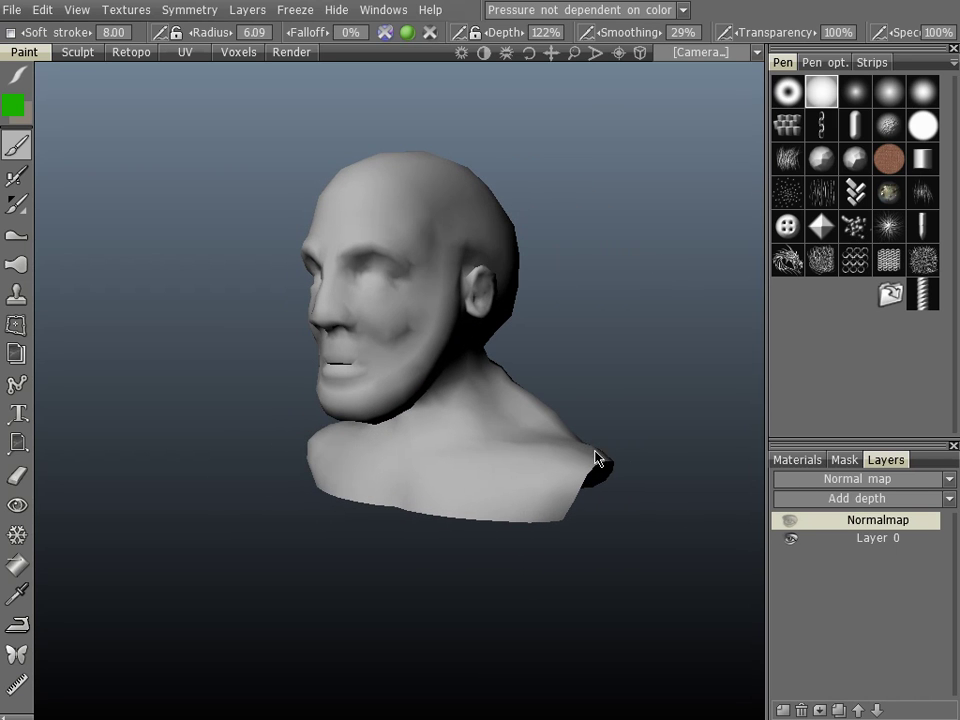
left_click_drag(620, 306, 272, 312)
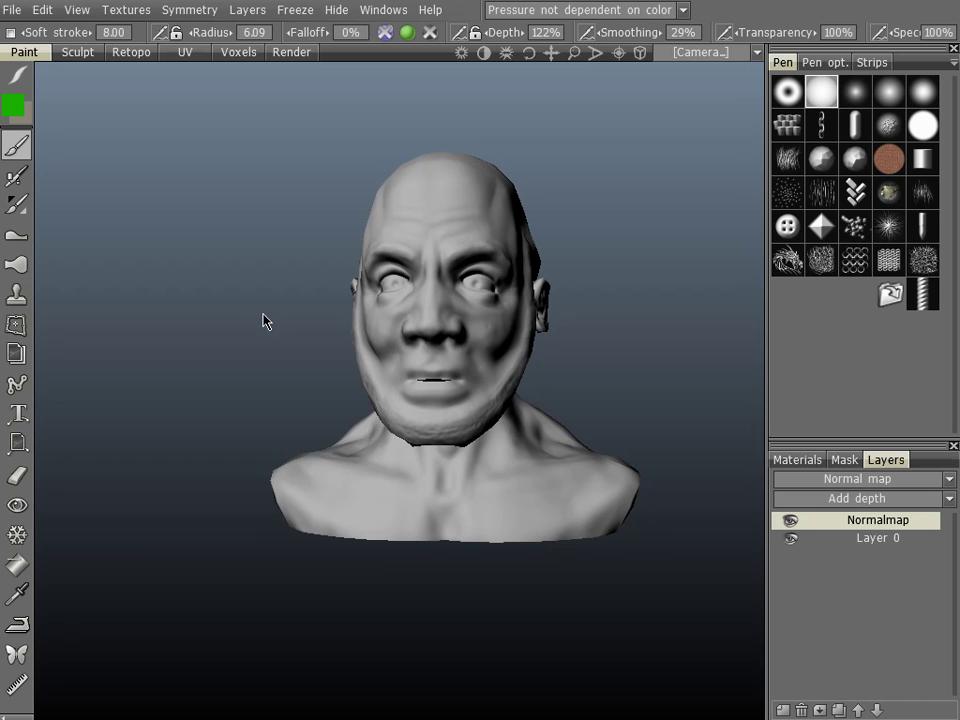
left_click_drag(264, 321, 240, 317)
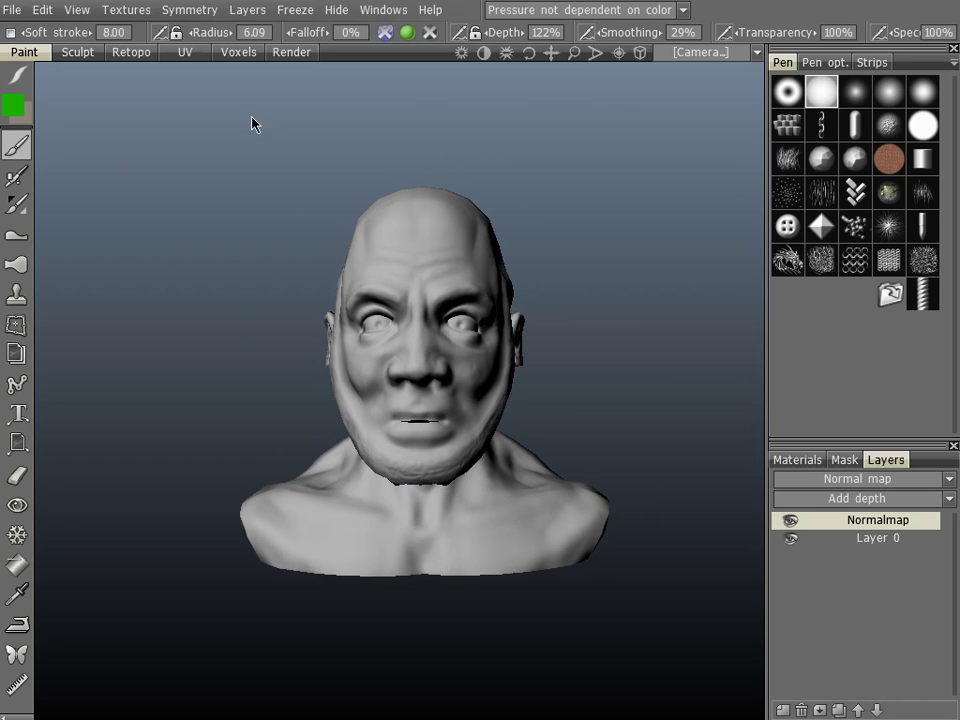
Look over the texture map export options, and start a model export with lwo as the file type
left_click(125, 10)
mouse_move(132, 60)
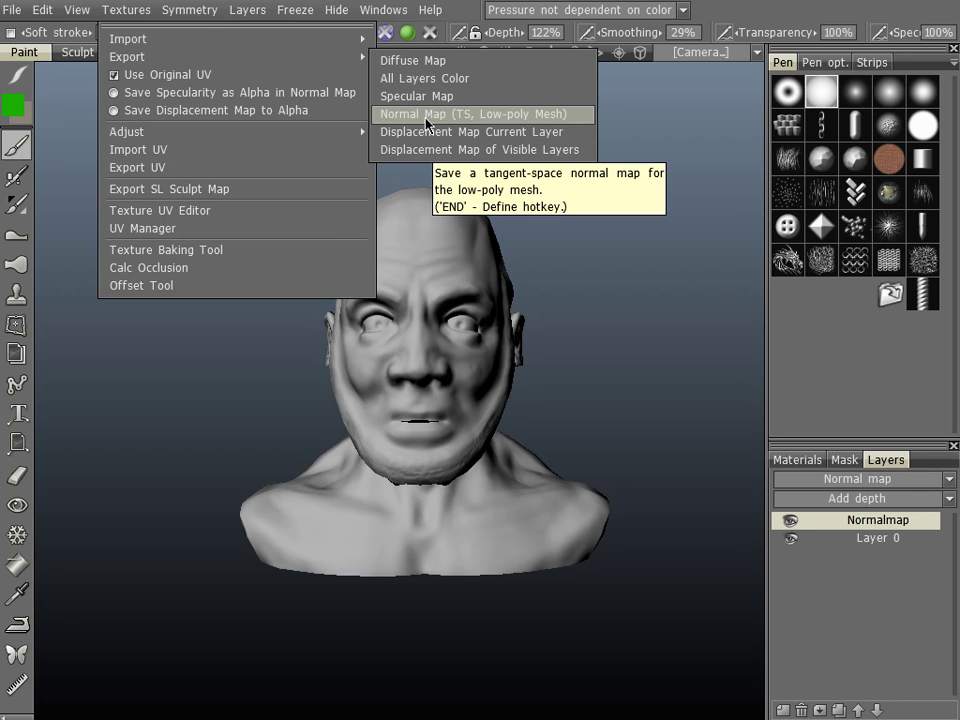
left_click(14, 10)
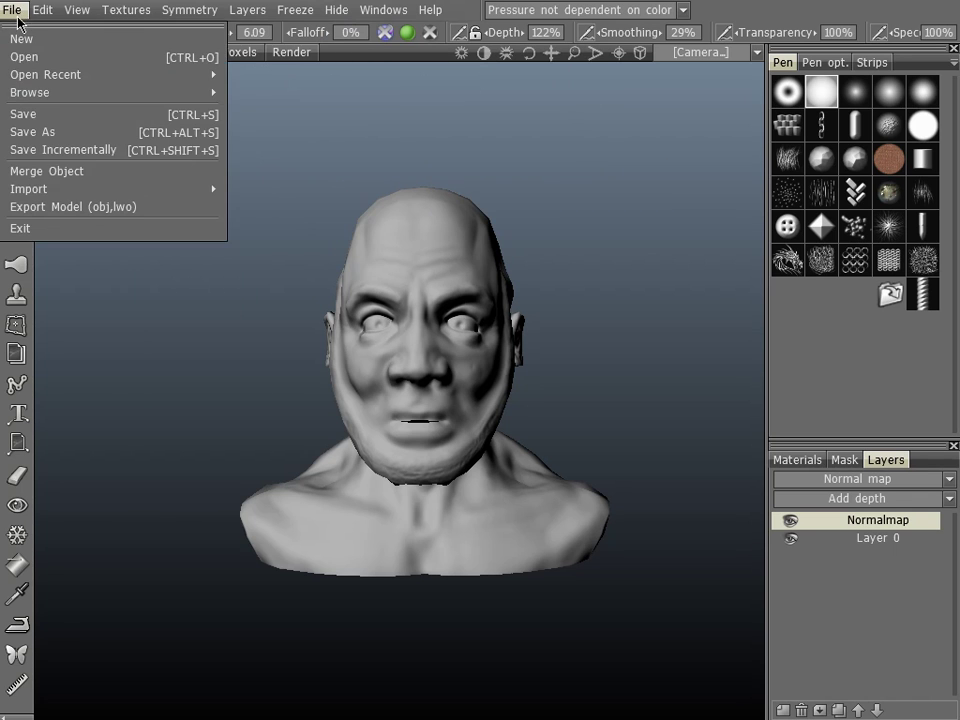
left_click(65, 210)
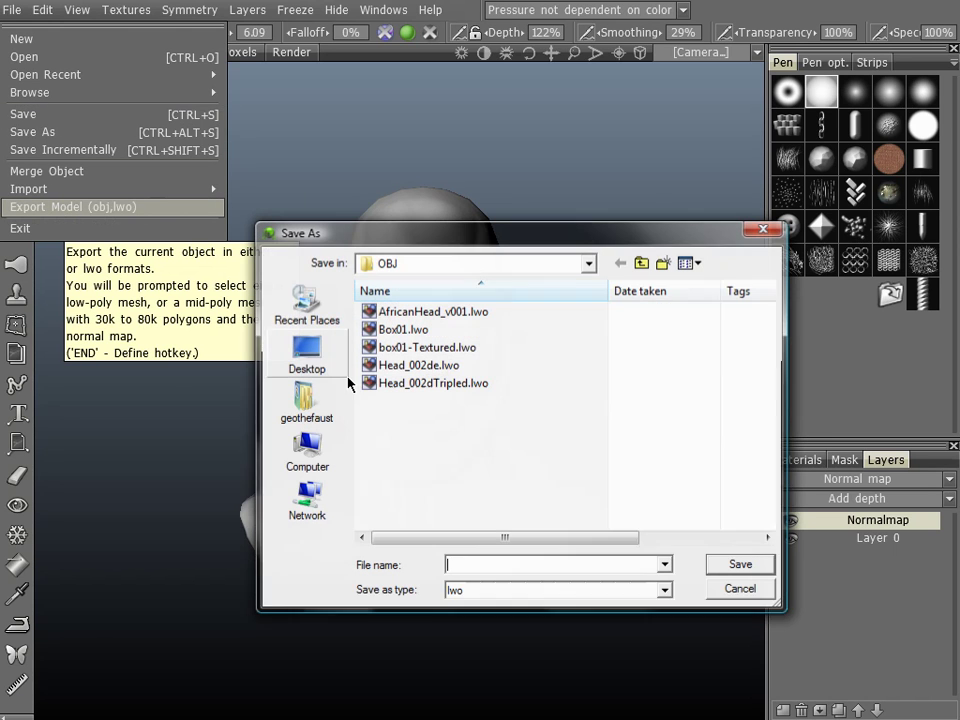
left_click(665, 591)
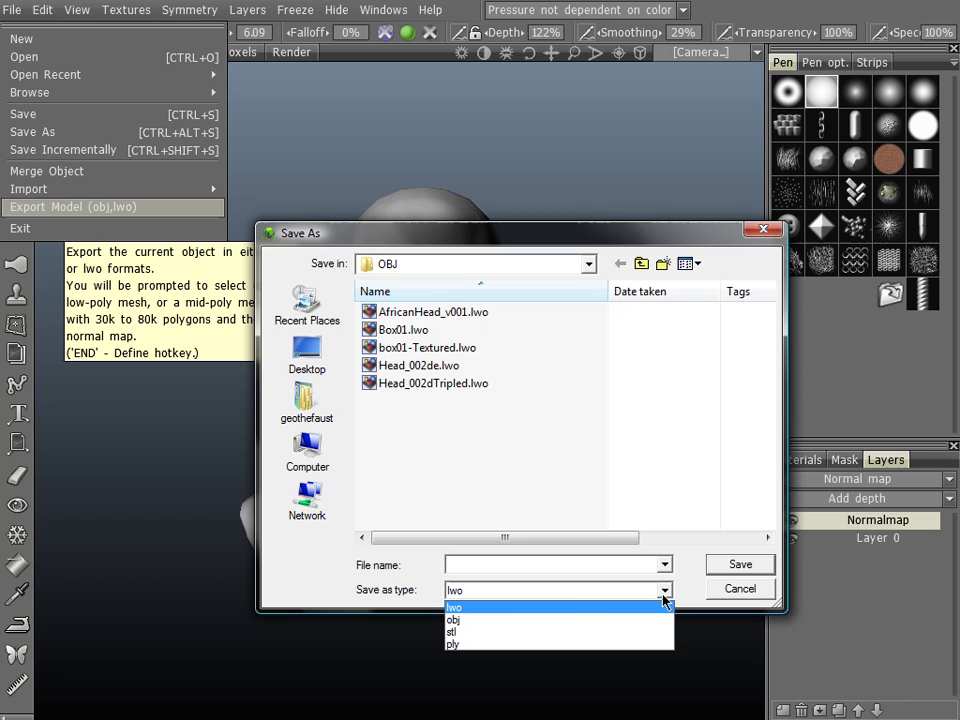
left_click(540, 607)
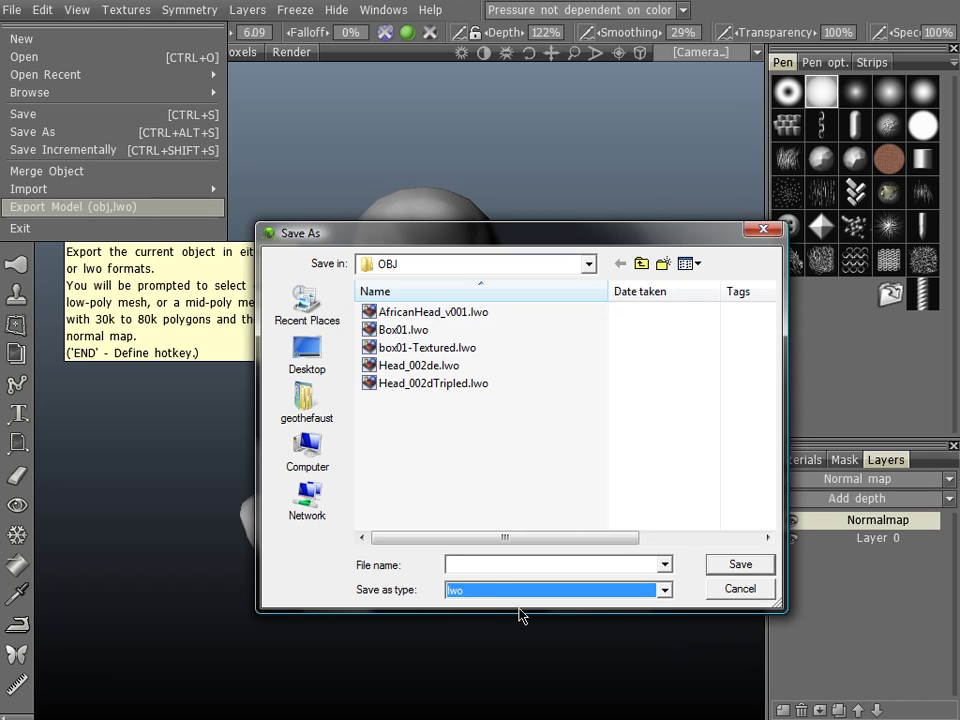
left_click(513, 566)
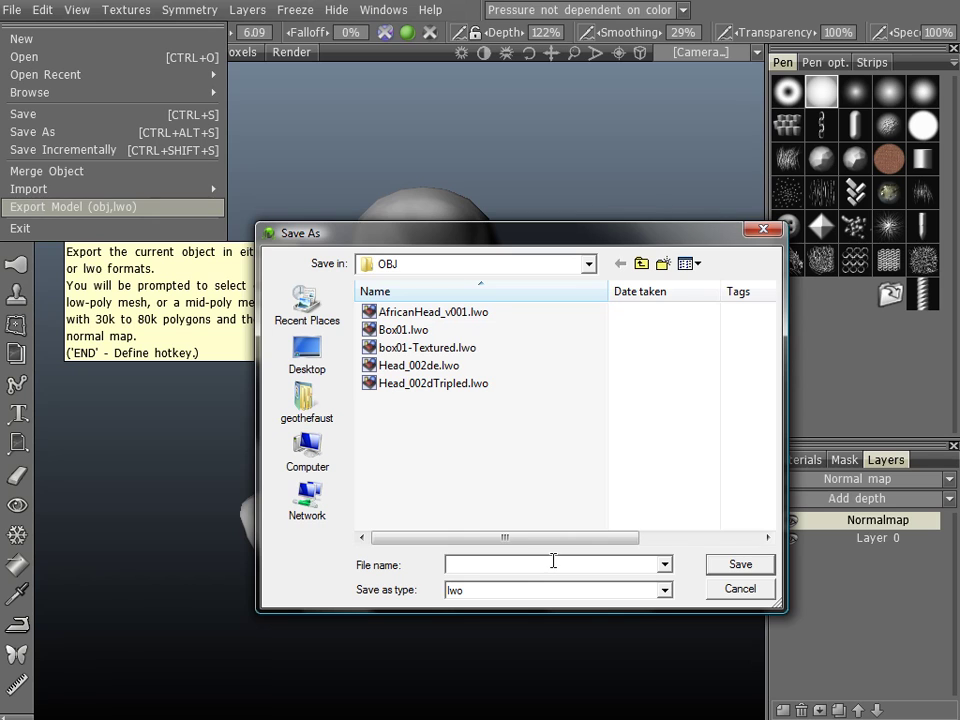
Create a folder named New inside the OBJ folder and name the exported model NewHead01 there
left_click(661, 265)
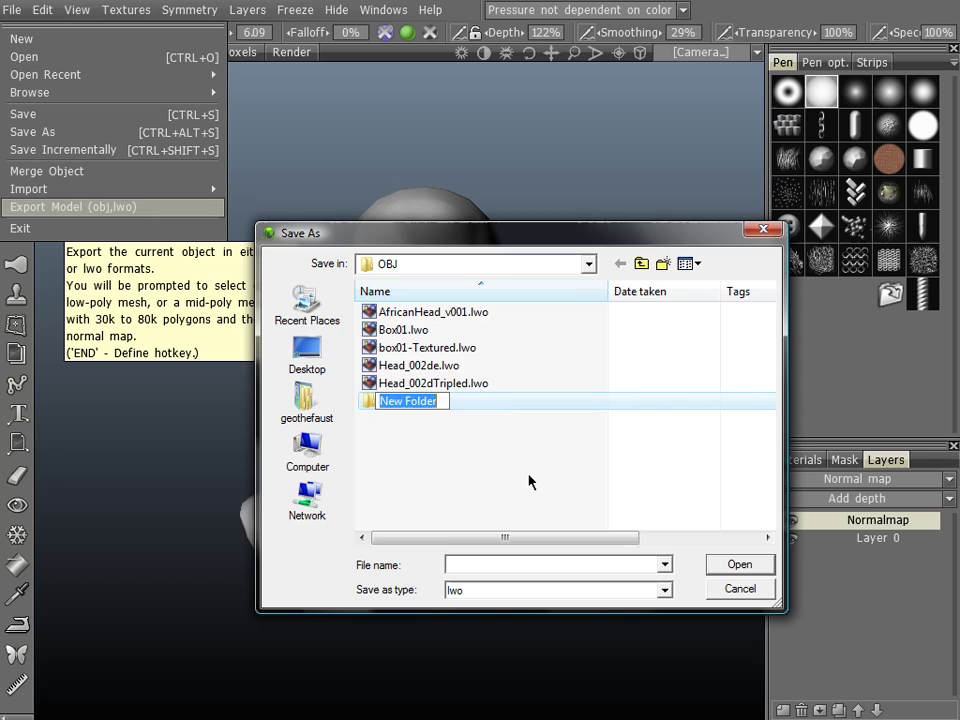
type("New")
key("Return")
key("Return")
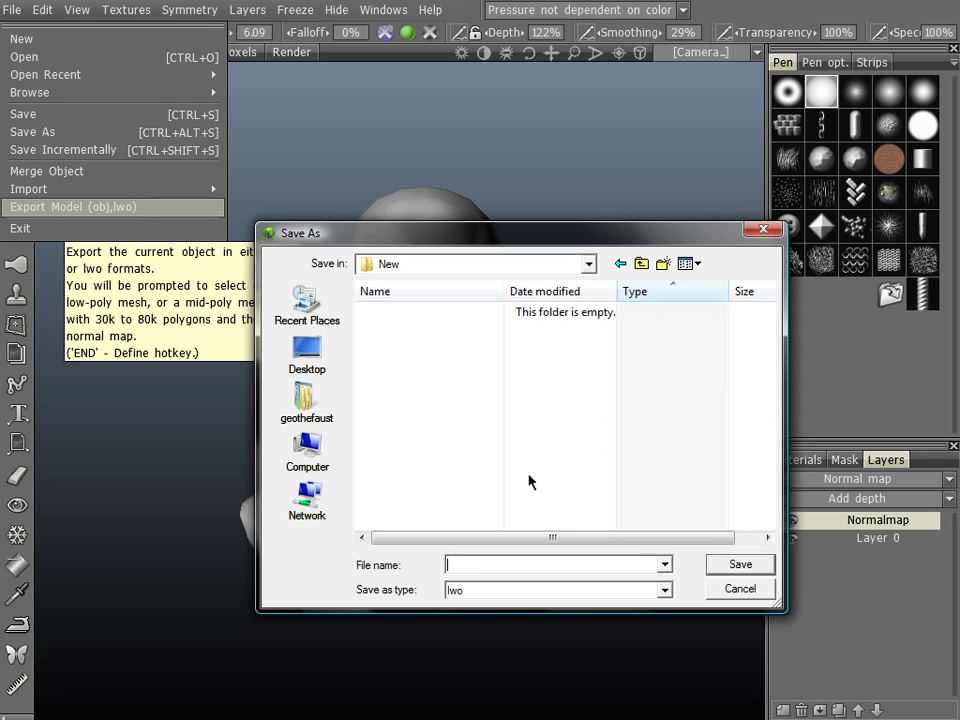
type("NewHead01")
key("Return")
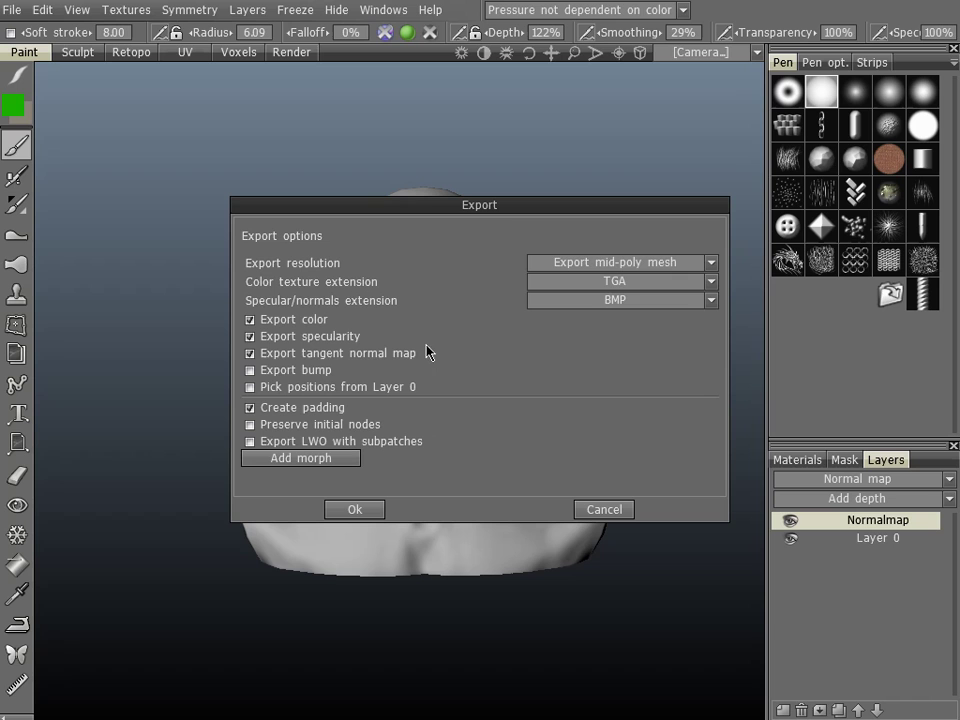
Review the export resolution choices and keep Export mid-poly mesh
left_click(627, 264)
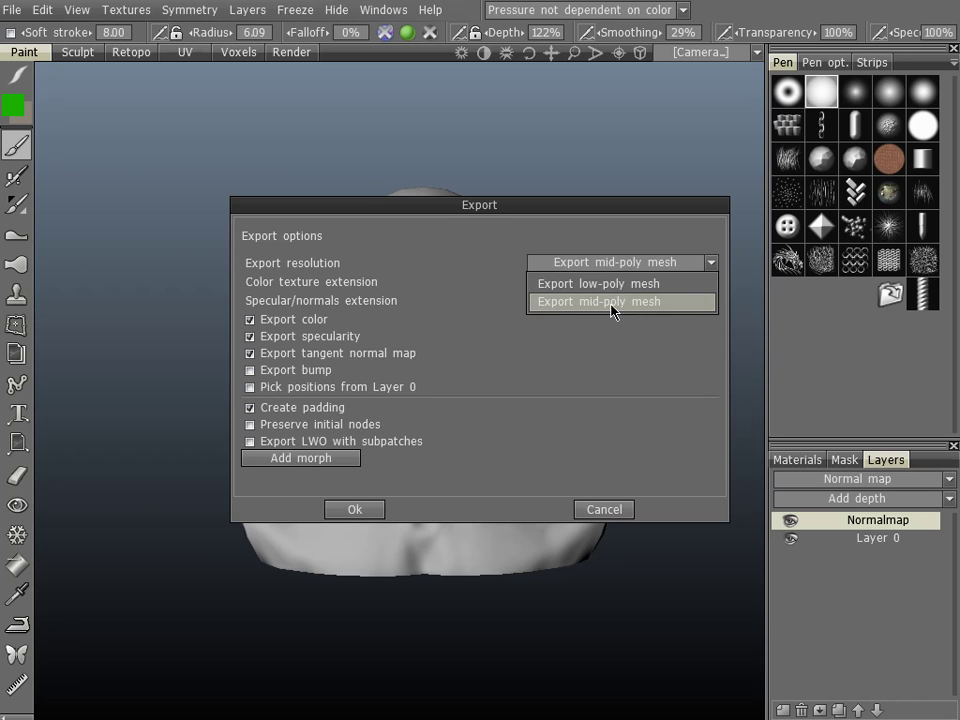
left_click(617, 220)
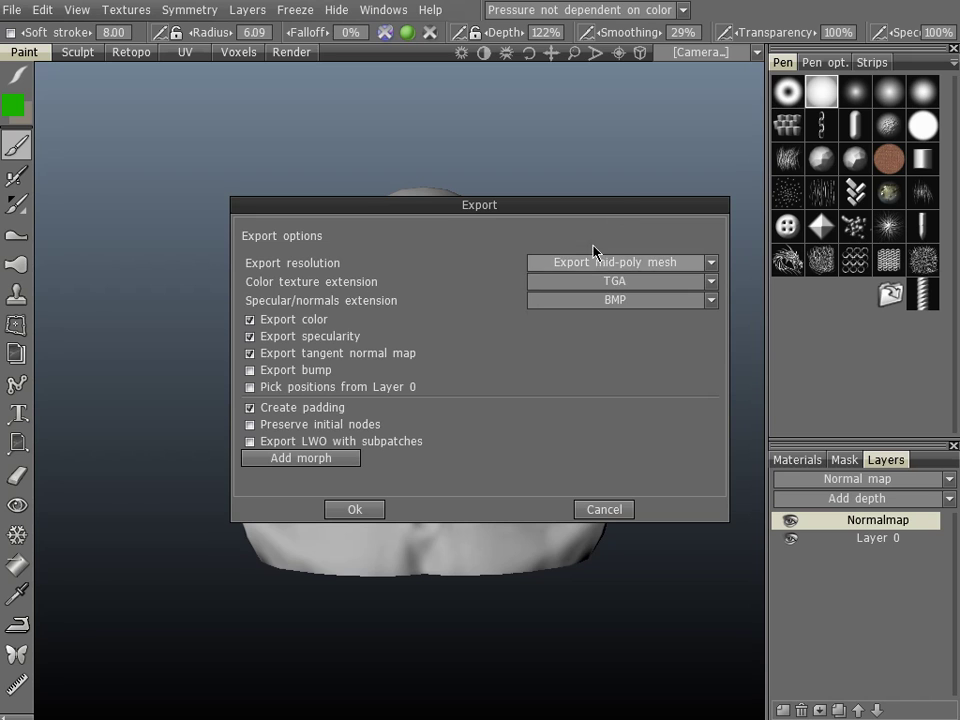
left_click_drag(616, 208, 597, 184)
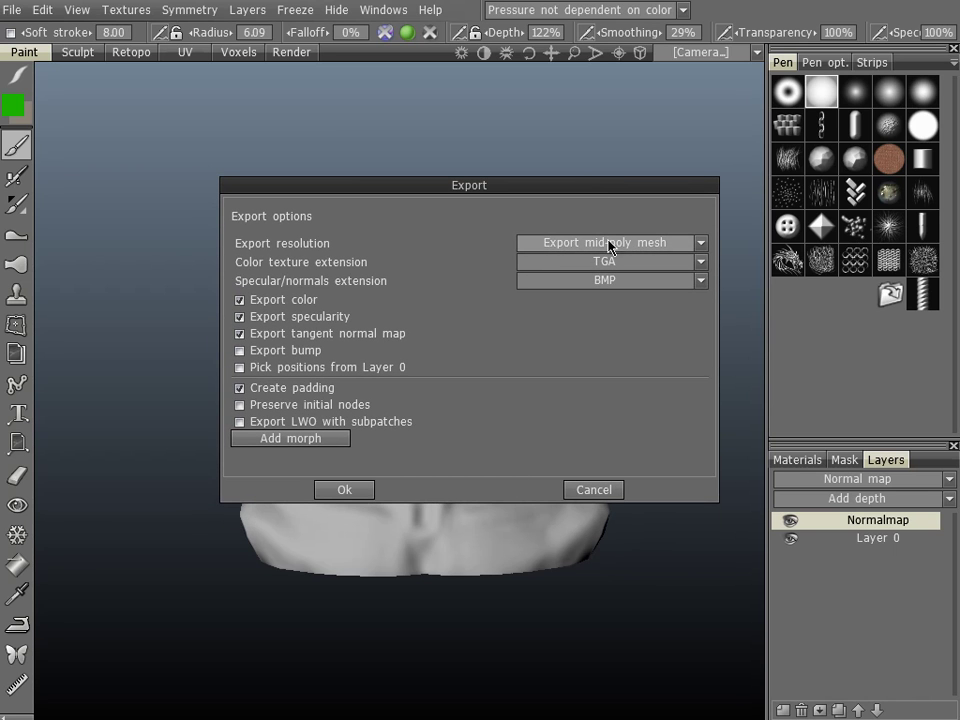
left_click(612, 243)
left_click(589, 283)
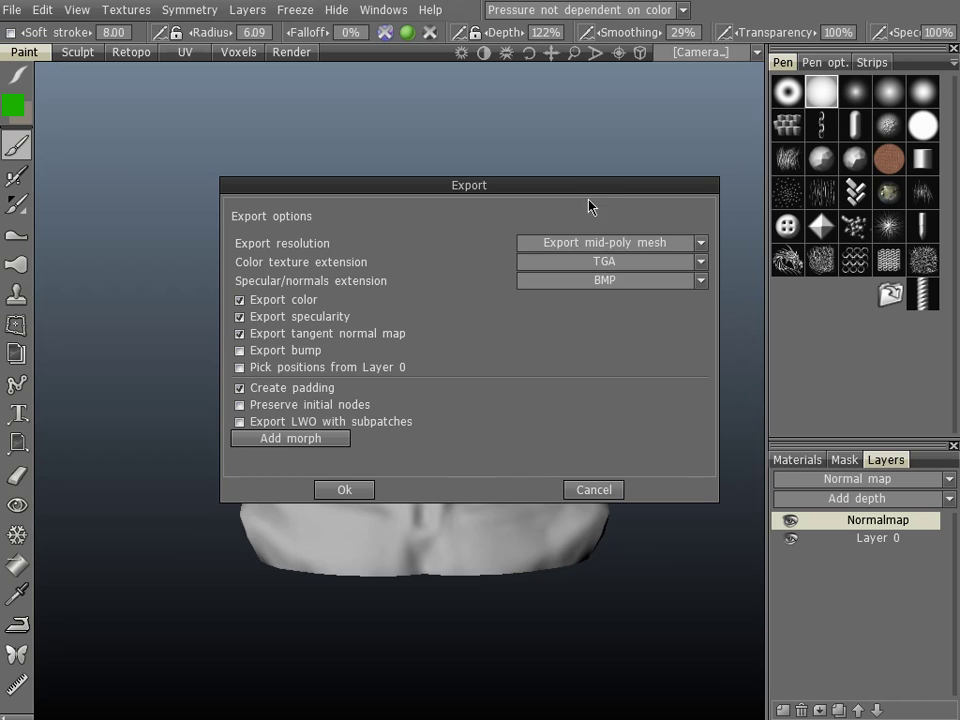
left_click_drag(589, 206, 591, 176)
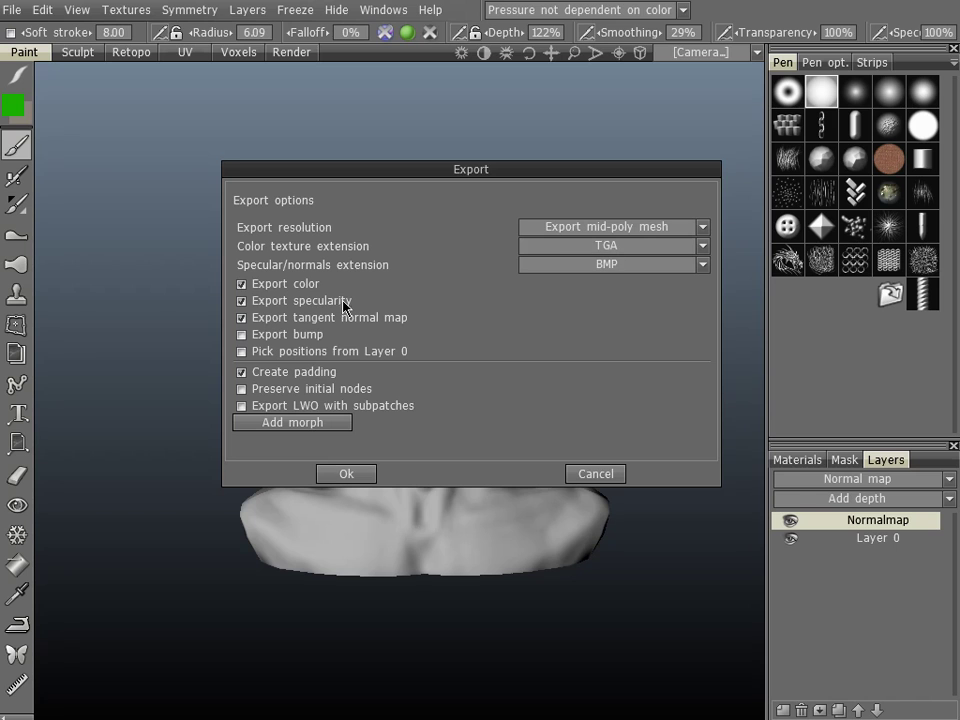
Exclude the color and specularity textures from the export and set the specular/normals extension to TGA
left_click(241, 284)
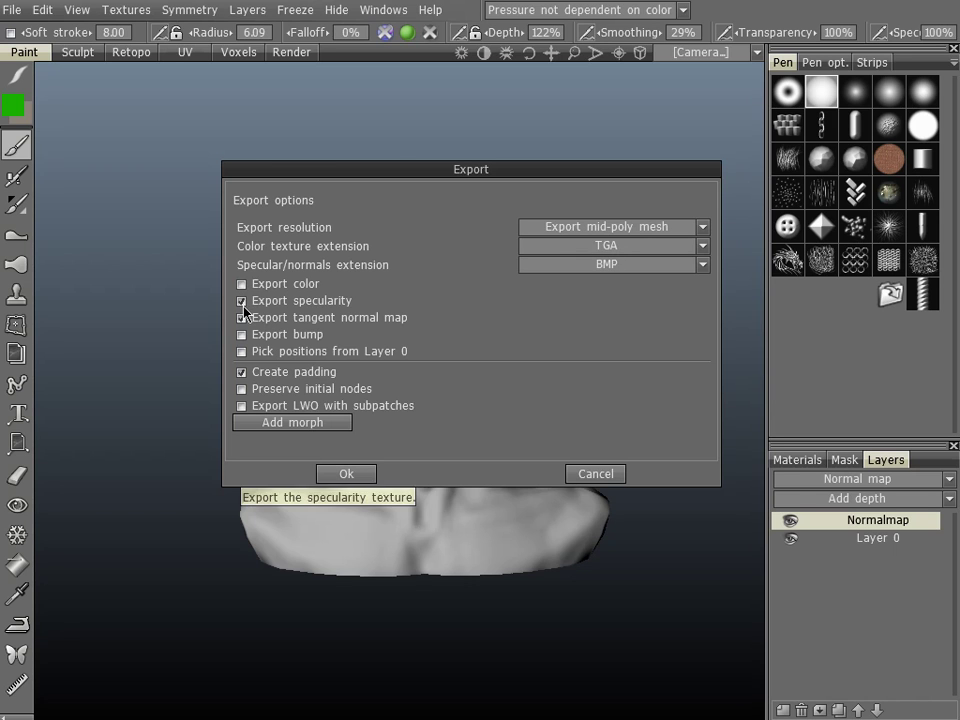
left_click(242, 302)
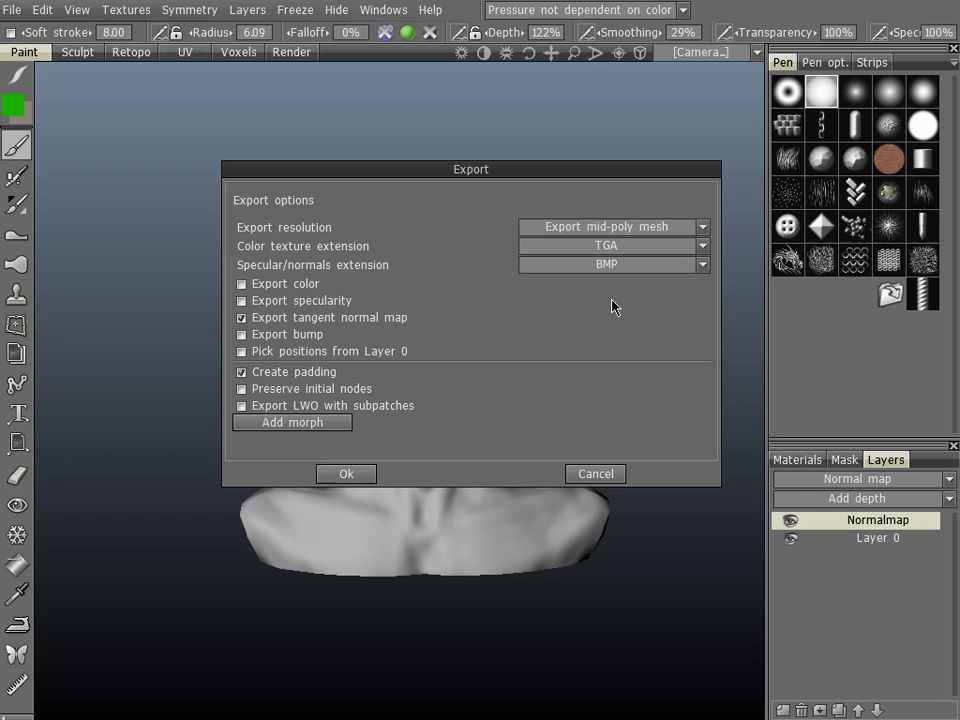
left_click(628, 270)
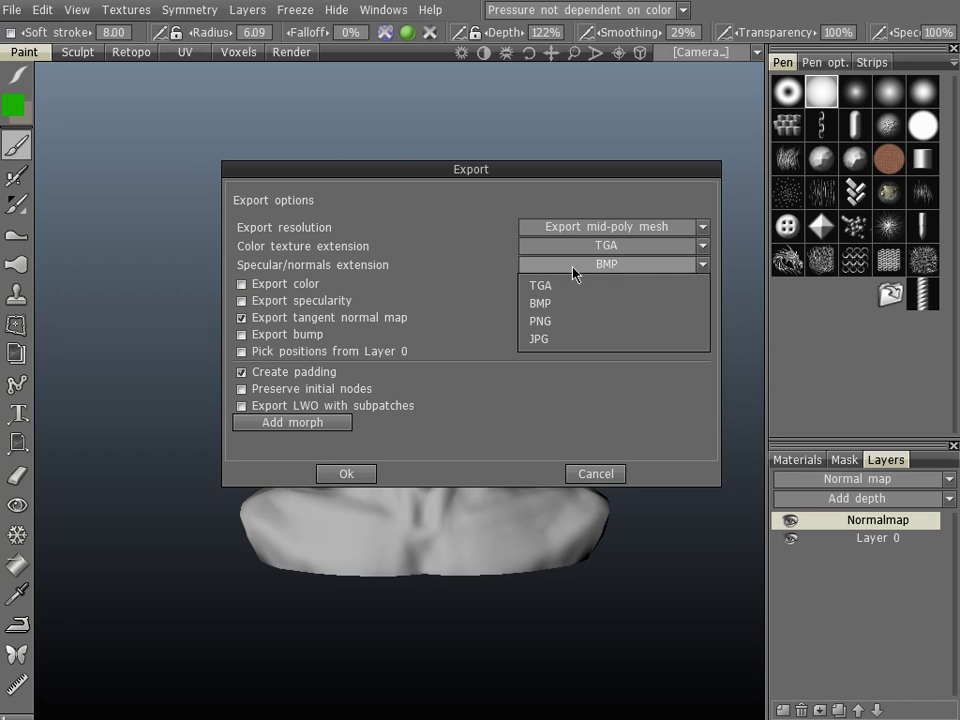
left_click(622, 266)
left_click(566, 287)
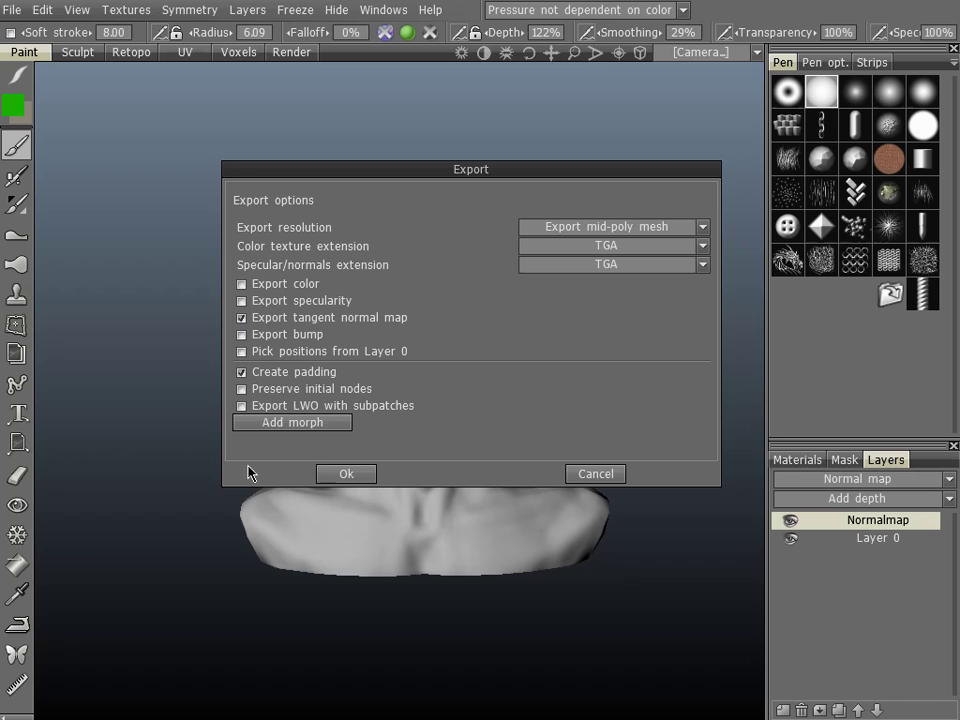
Leave LWO subpatches off and export the model with its tangent normal map and padding
left_click(240, 406)
left_click(241, 406)
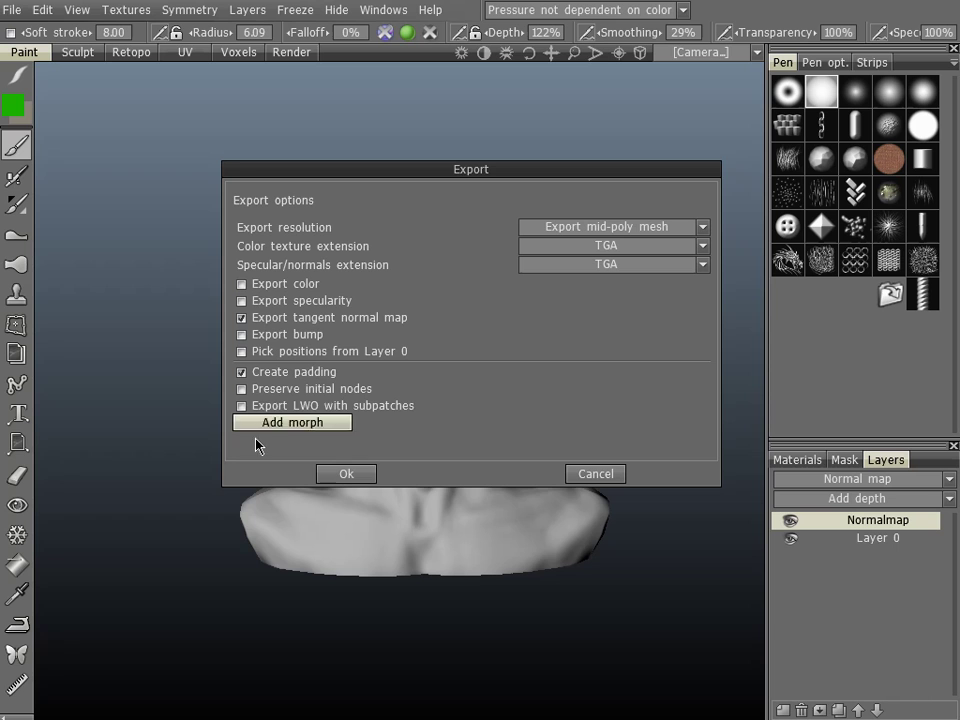
left_click(355, 475)
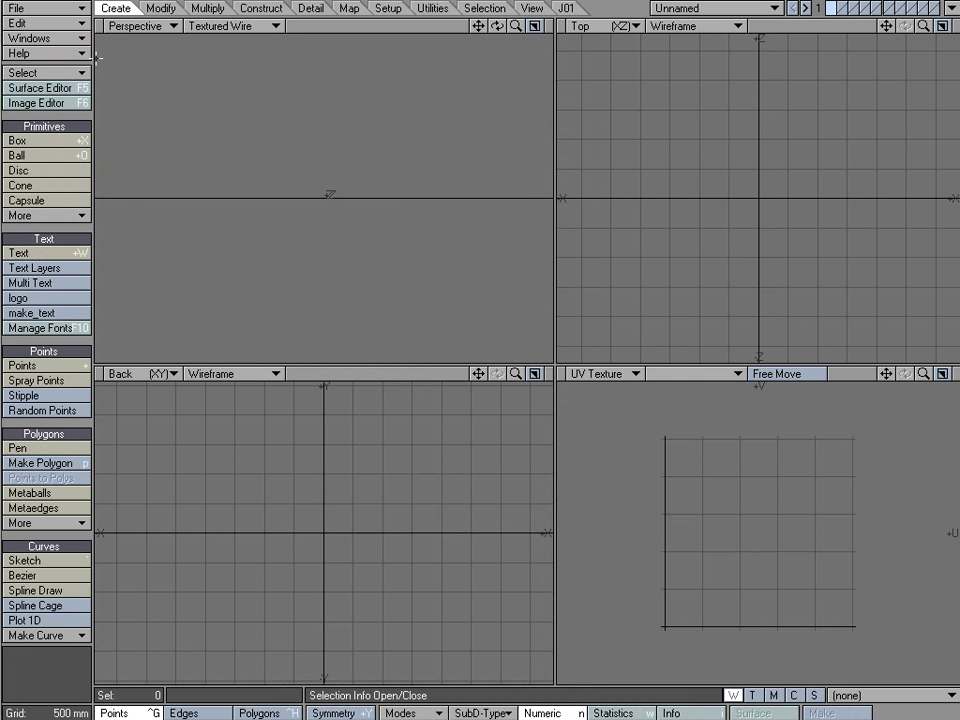
Switch to LightWave Modeler, load NewHead01 from the New folder and fit the head in the views
left_click(44, 9)
left_click(38, 17)
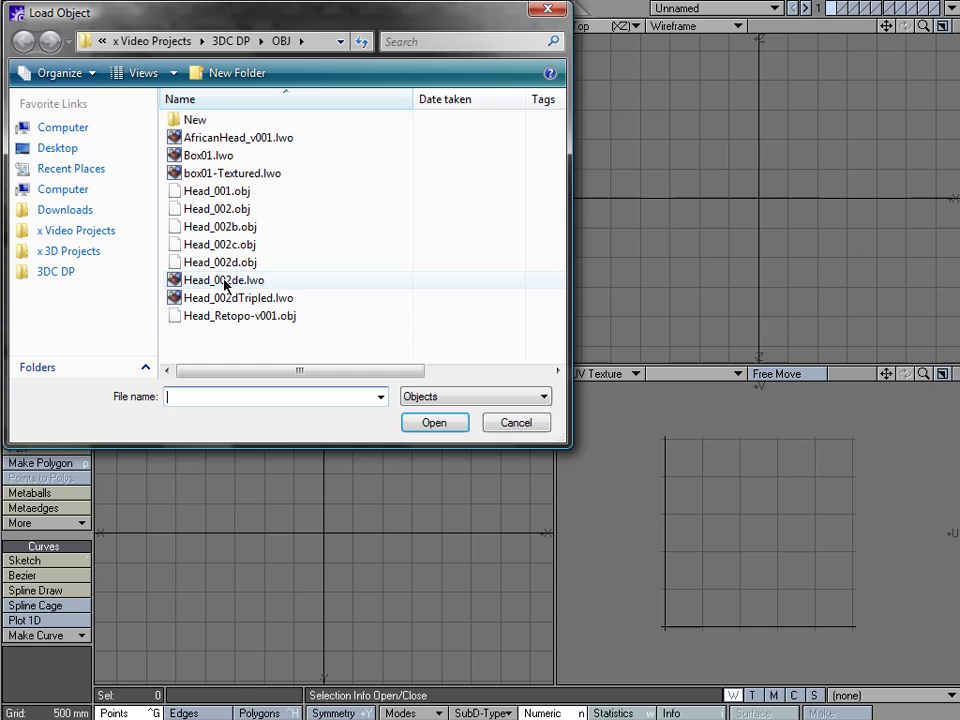
double_click(194, 121)
double_click(224, 120)
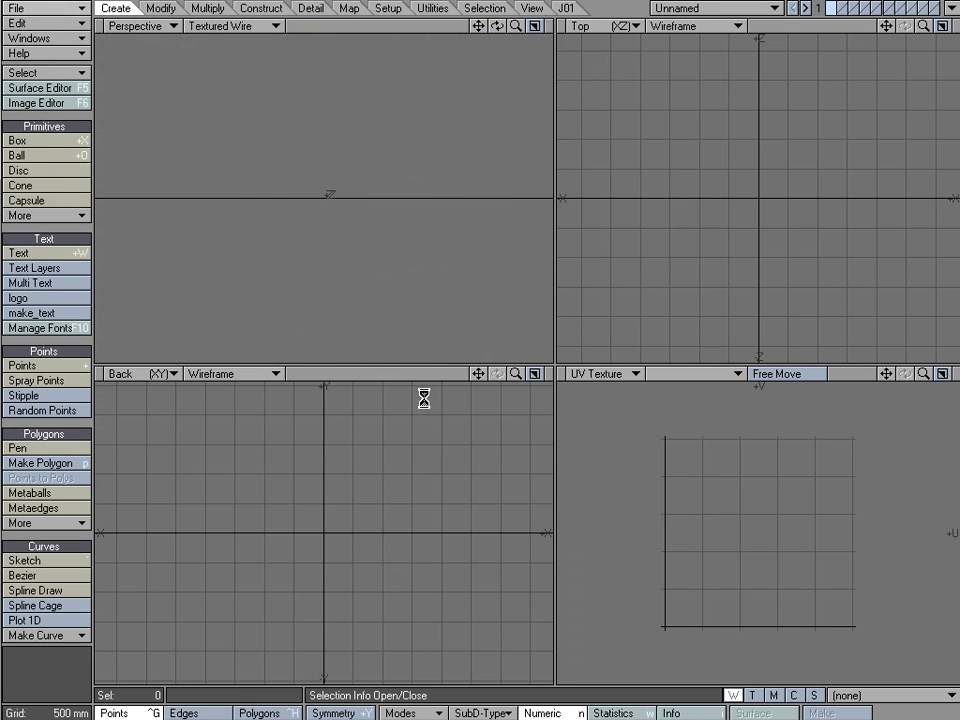
key("a")
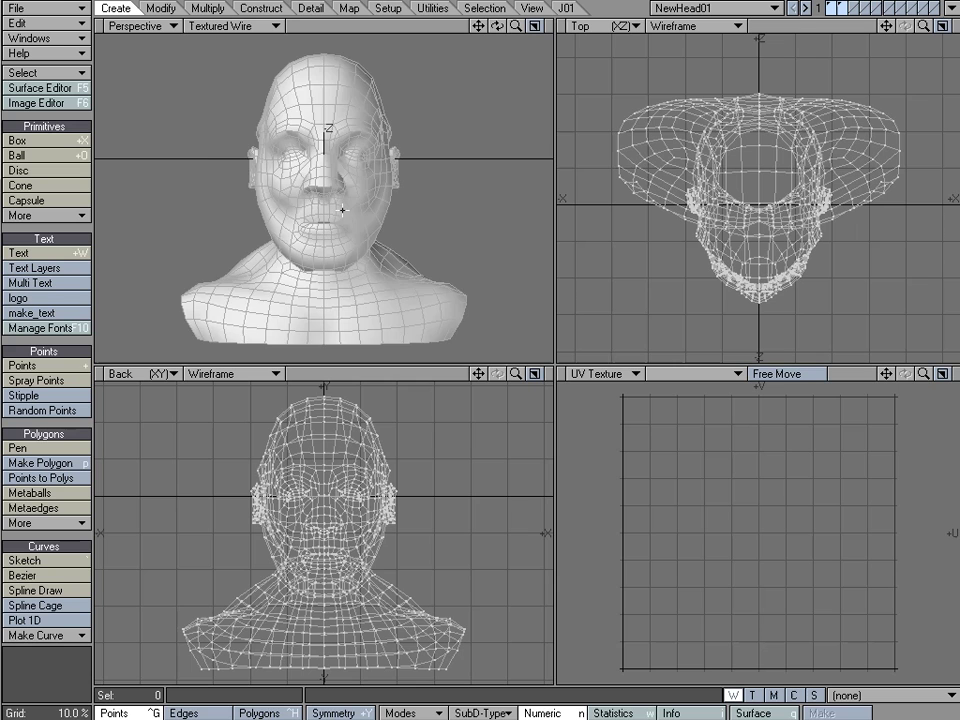
left_click_drag(343, 214, 259, 236, "alt")
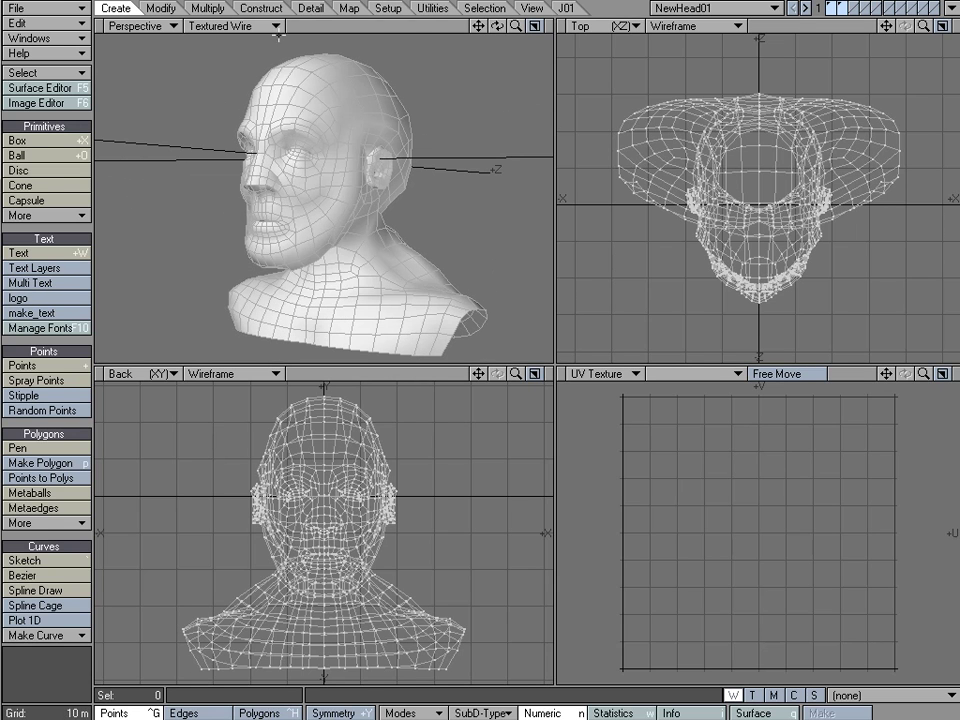
Change the wireframe sketch color of the head's polygons to Black
left_click(312, 8)
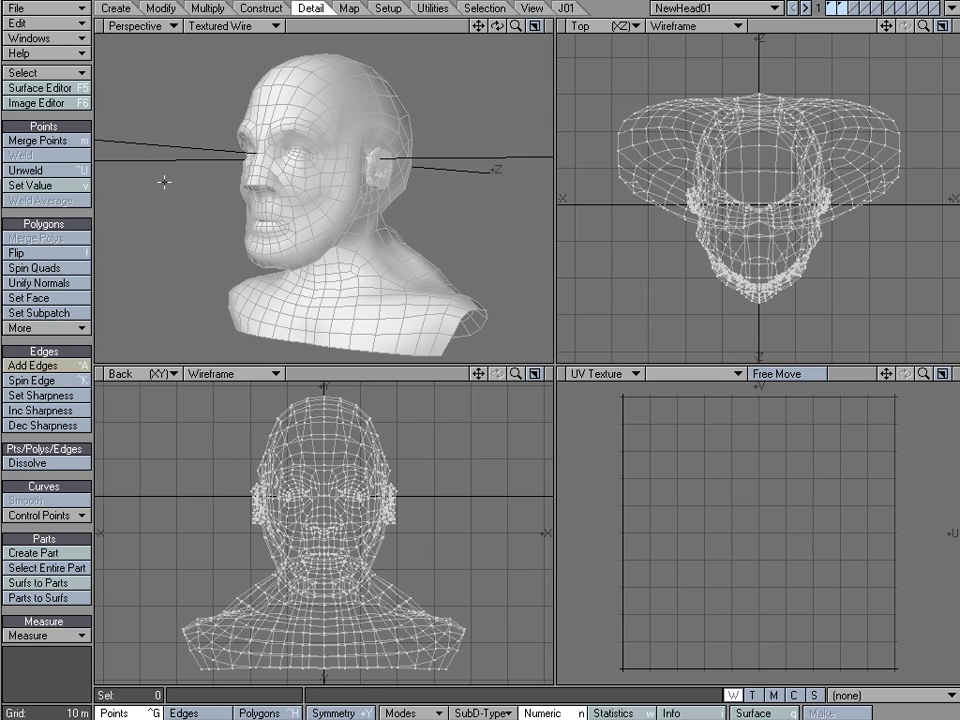
left_click(50, 328)
left_click(50, 327)
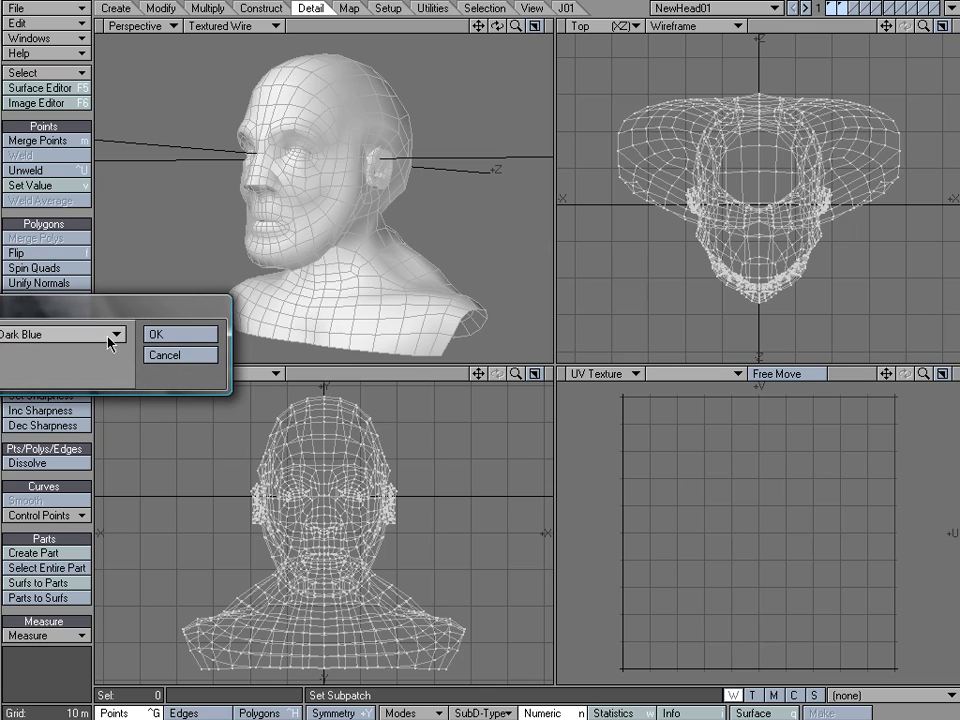
left_click(50, 336)
left_click(35, 252)
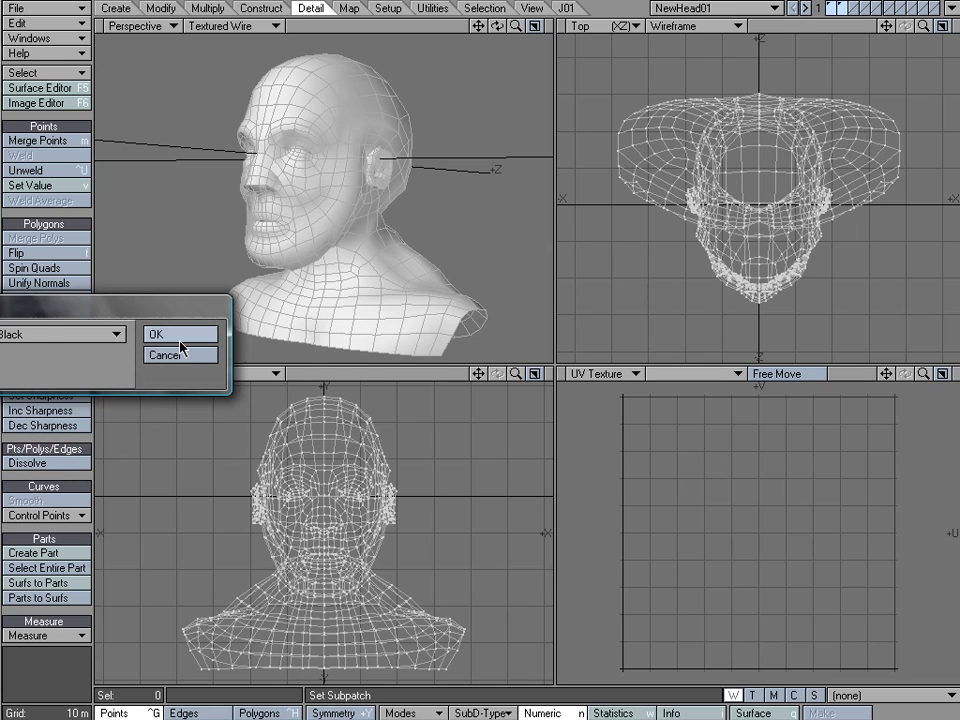
left_click(180, 336)
Check the head's topology in perspective and send the object to LightWave Layout
mouse_move(320, 180)
left_mouse_down("alt")
mouse_move(361, 178)
mouse_move(332, 253)
mouse_move(411, 179)
mouse_move(398, 230)
mouse_move(252, 118)
mouse_move(193, 195)
mouse_move(282, 212)
mouse_move(406, 186)
mouse_move(308, 196)
left_mouse_up("alt")
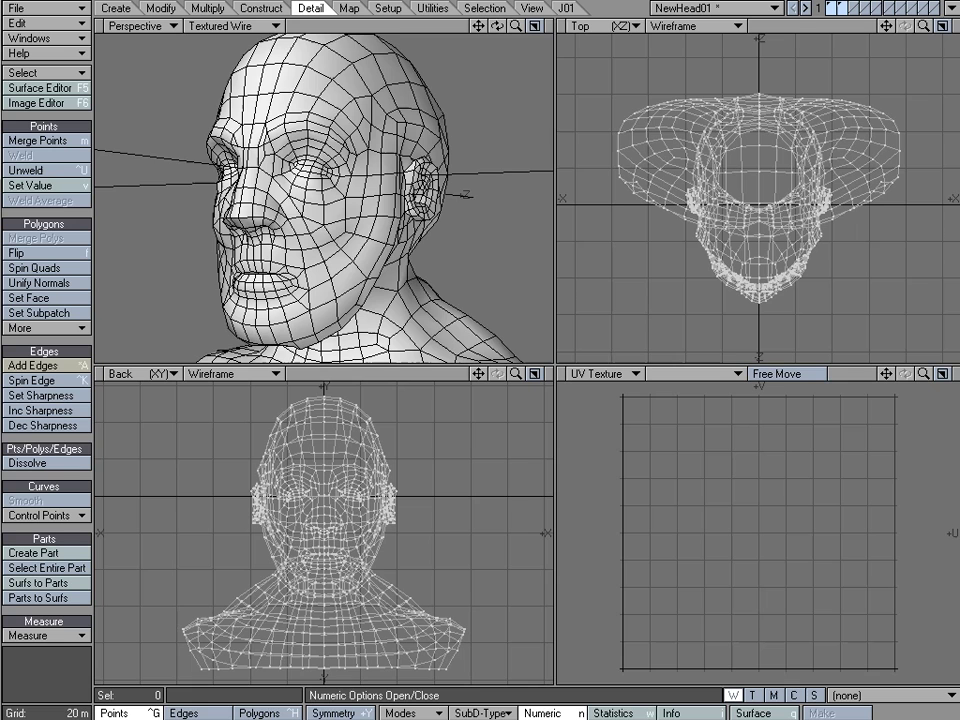
left_click_drag(300, 200, 318, 198, "alt")
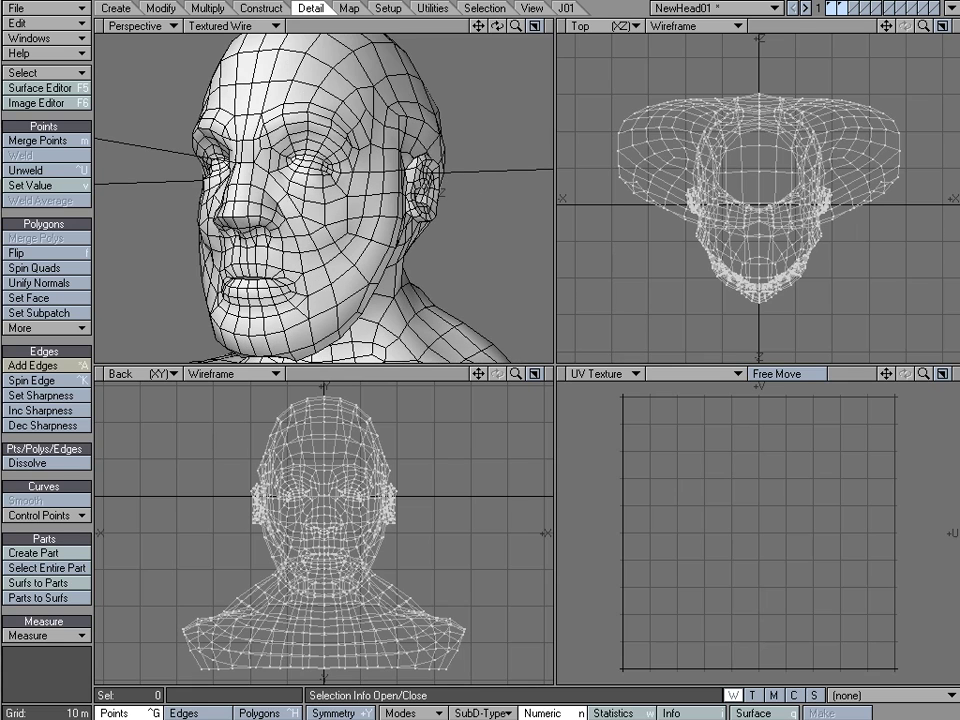
left_click(925, 8)
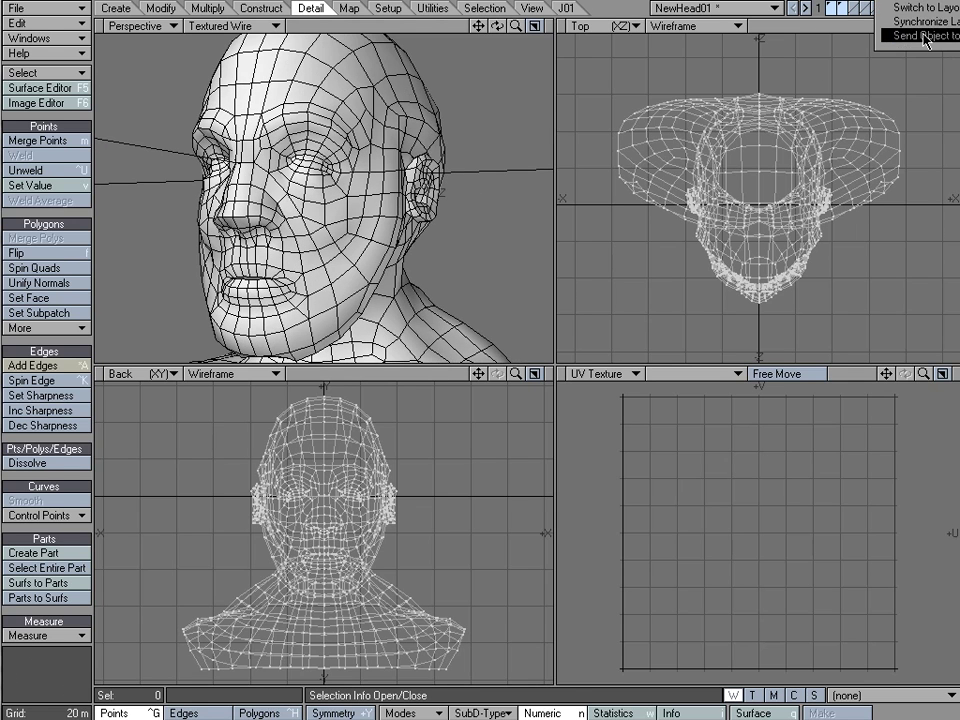
left_click(920, 35)
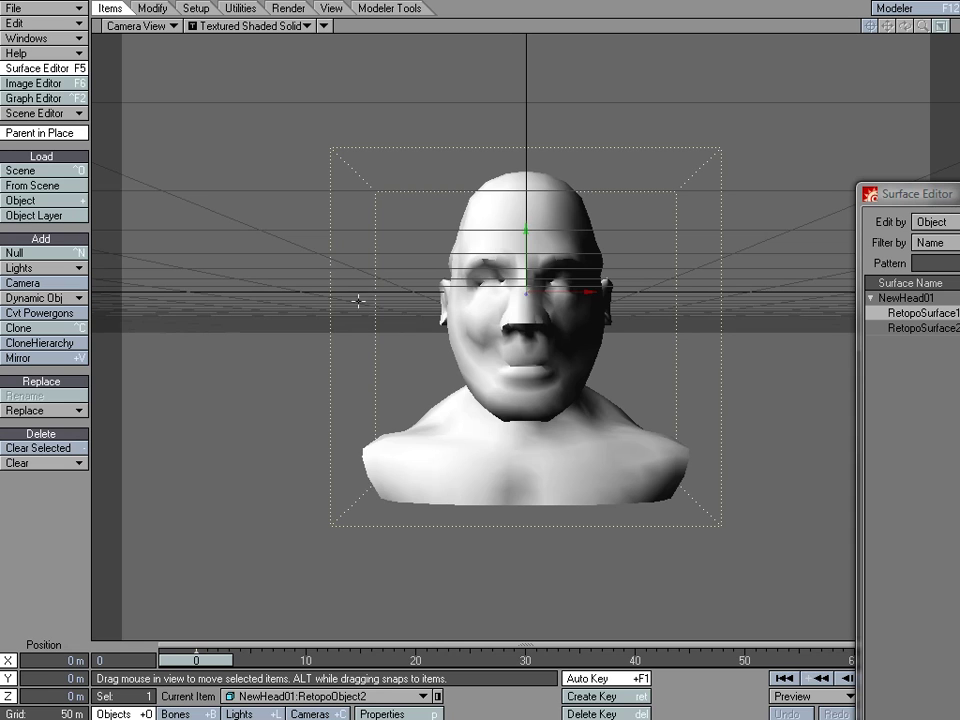
Move and turn the camera closer to the bust, to about X -76 m, Y -15 m, Z -280 m
key("shift+c")
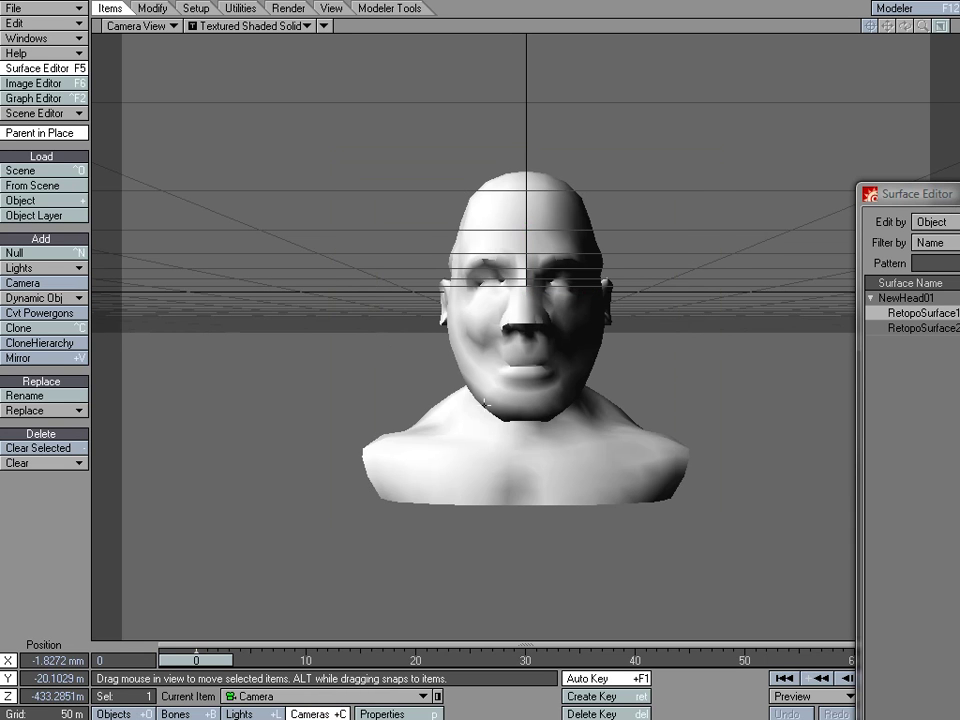
left_click_drag(485, 403, 300, 236)
key("y")
key("t")
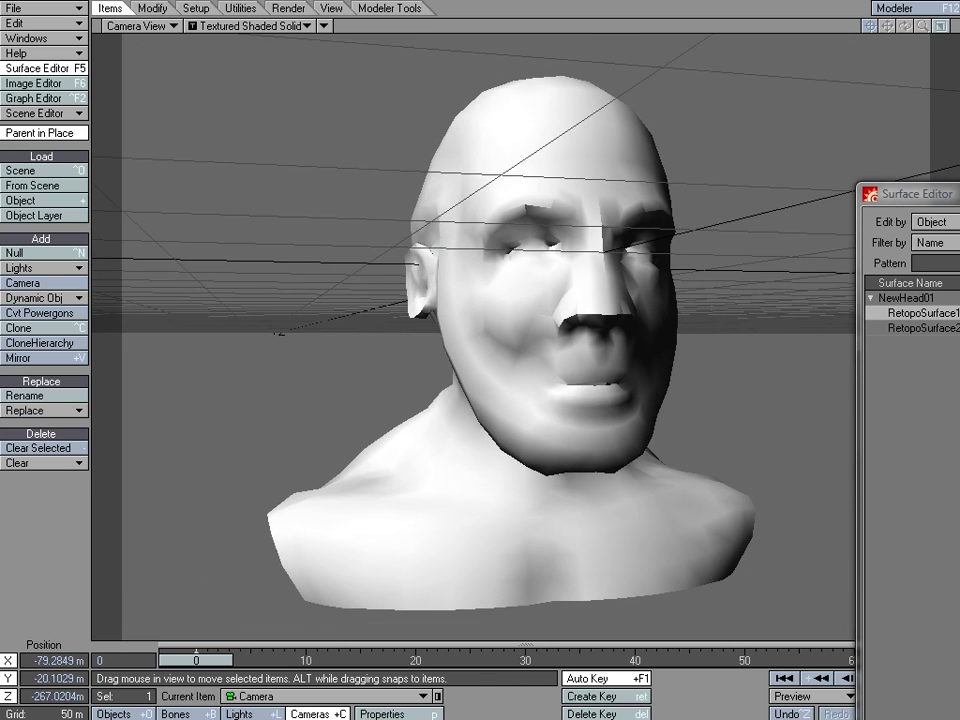
left_click_drag(420, 400, 437, 403)
right_click_drag(437, 403, 456, 422)
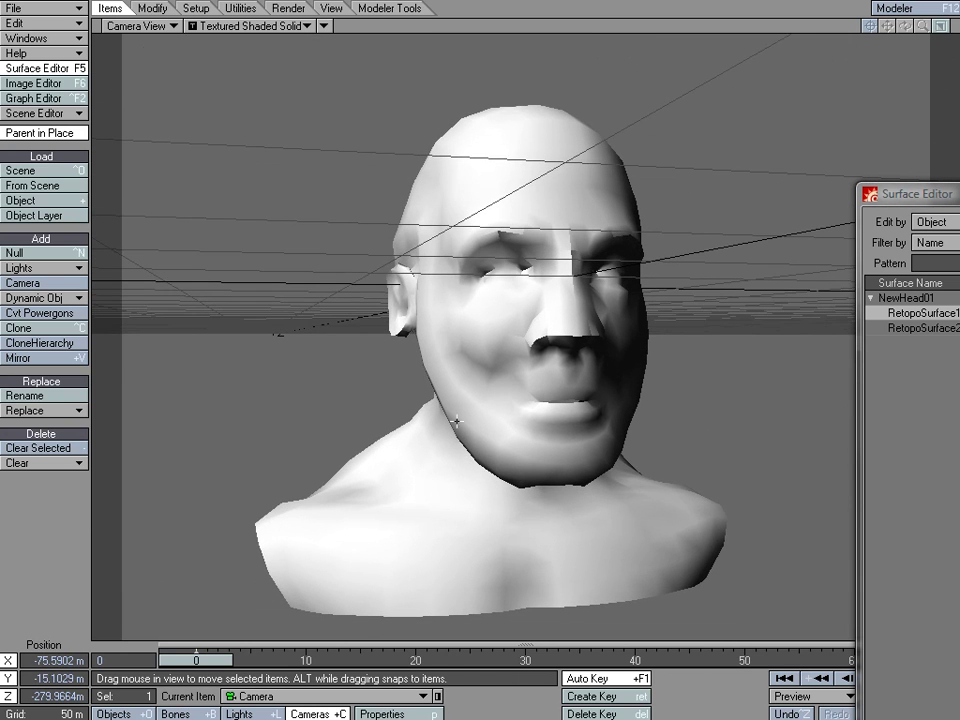
Rotate the camera to about 26° heading and 7° pitch, and set its bank to 0°
key("y")
left_click_drag(439, 300, 336, 326)
key("t")
key("y")
left_click_drag(439, 444, 449, 376)
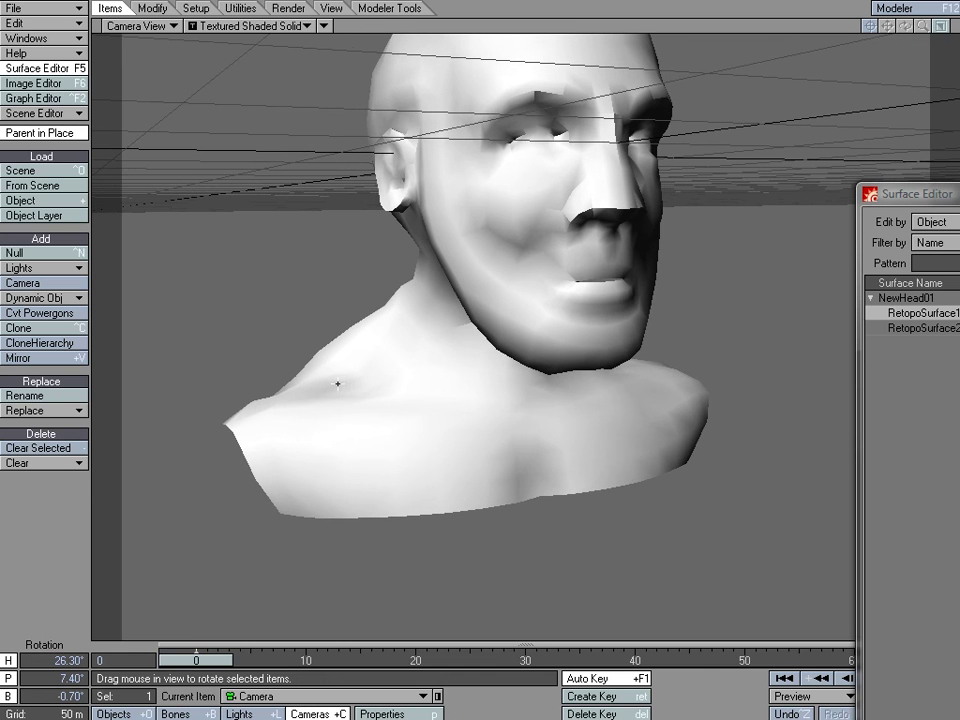
left_click(46, 695)
type("0")
key("Return")
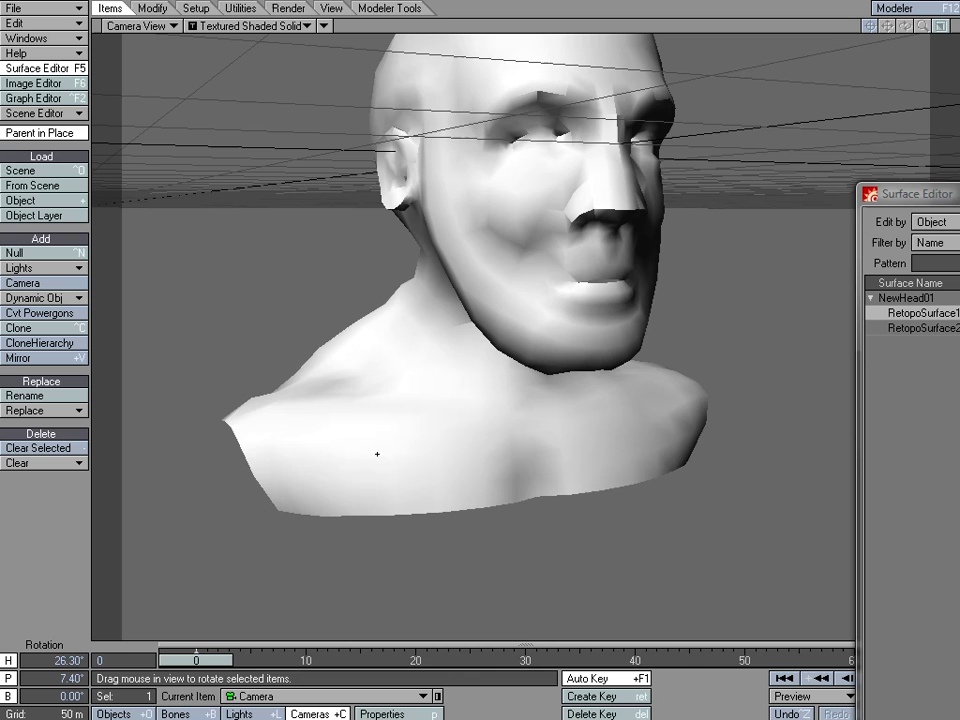
Move the camera to about X -118 m, Y 12 m, Z -241 m to reframe the whole bust
key("t")
left_click_drag(420, 465, 428, 485)
right_click_drag(430, 450, 438, 347)
Open the node network of RetopoSurface1 and spread its surface and NormalMap nodes apart
left_click_drag(955, 193, 689, 101)
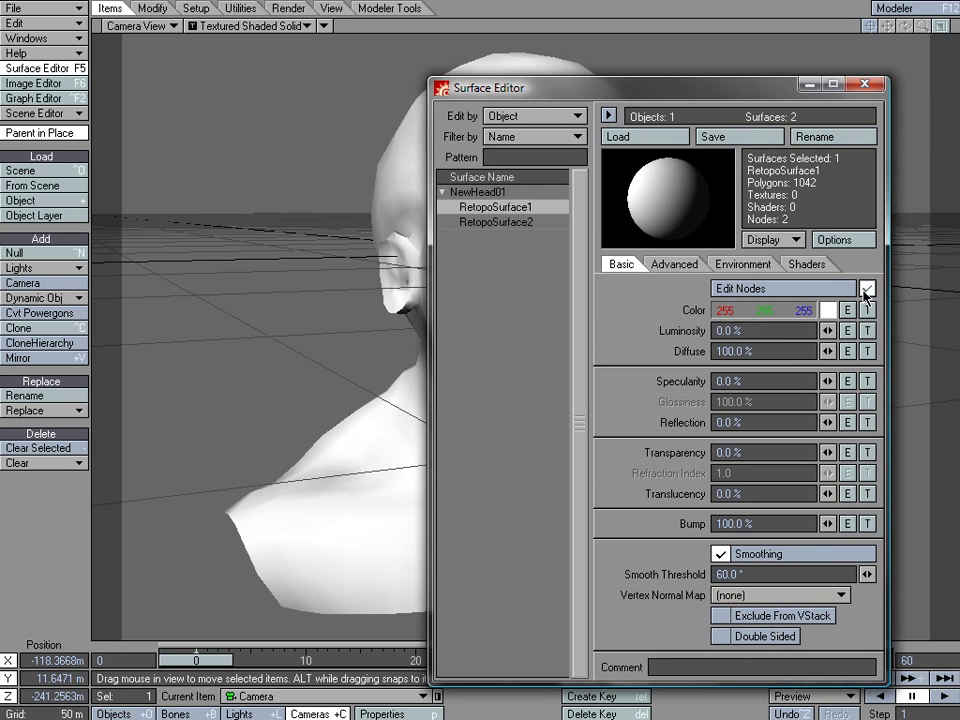
left_click(797, 296)
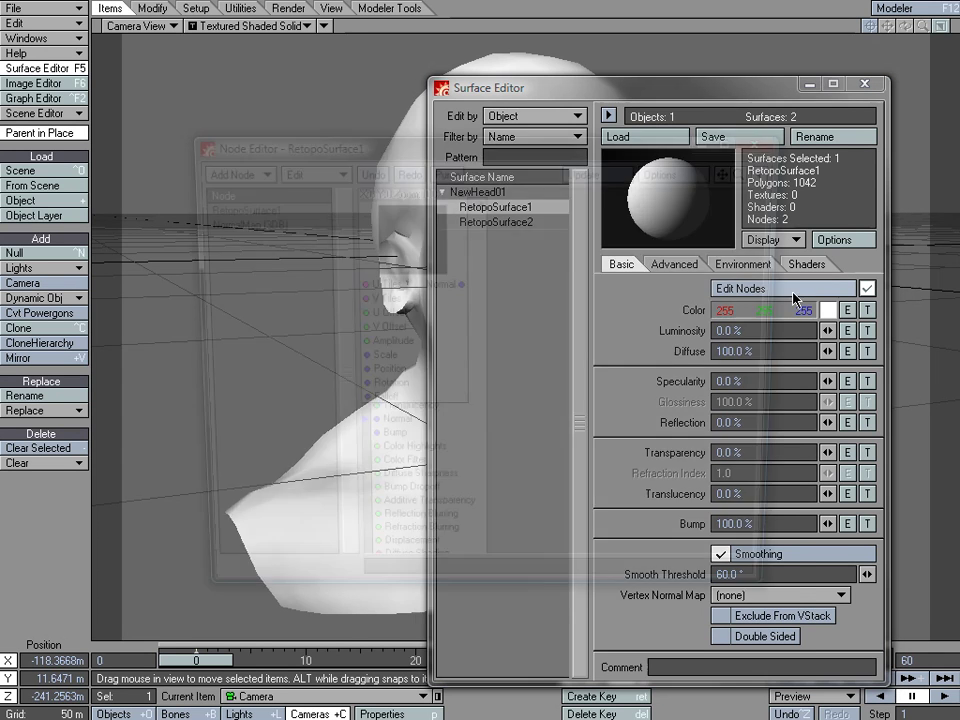
left_click_drag(481, 258, 727, 250)
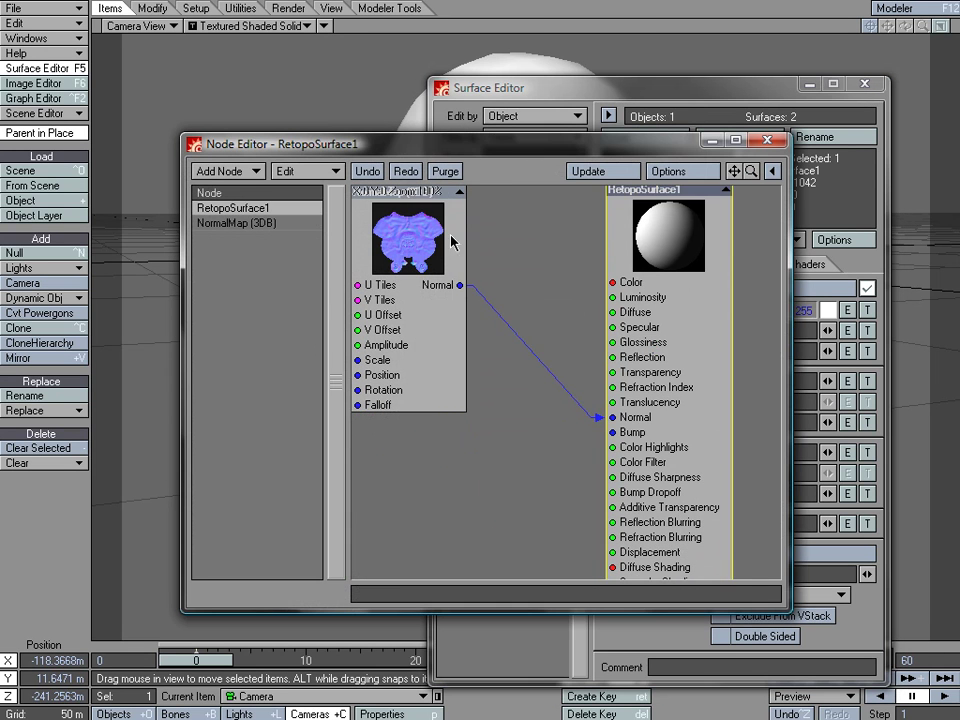
left_click_drag(412, 236, 436, 316)
Examine the NormalMap node's image, Invert Y and UV map settings and its connection to the surface's Normal input
double_click(436, 316)
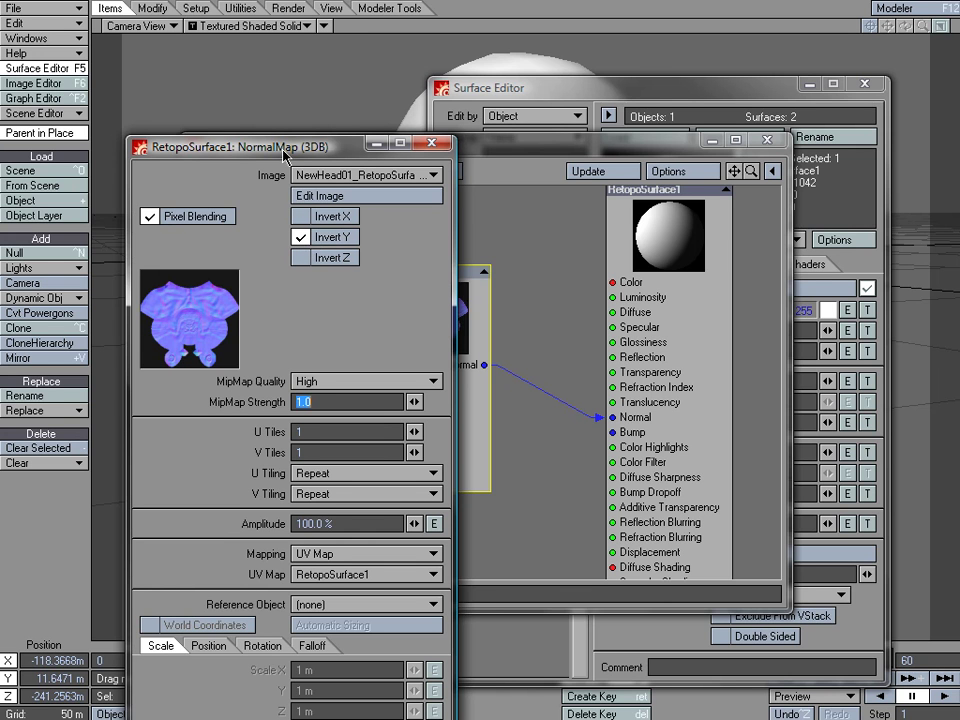
left_click_drag(220, 146, 98, 154)
left_click(316, 156)
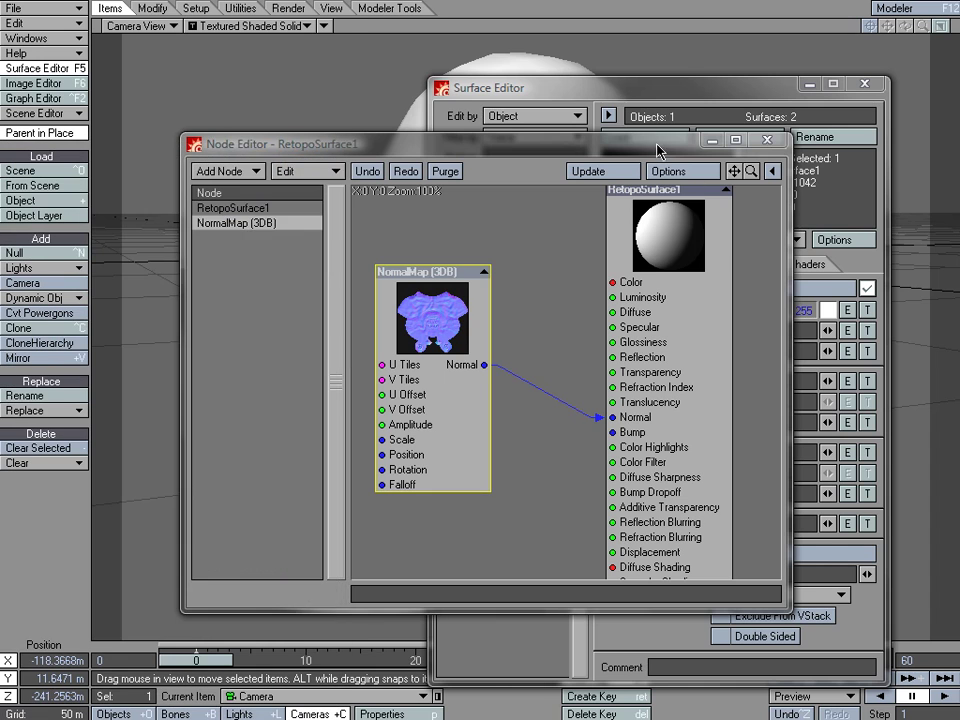
left_click_drag(651, 146, 686, 155)
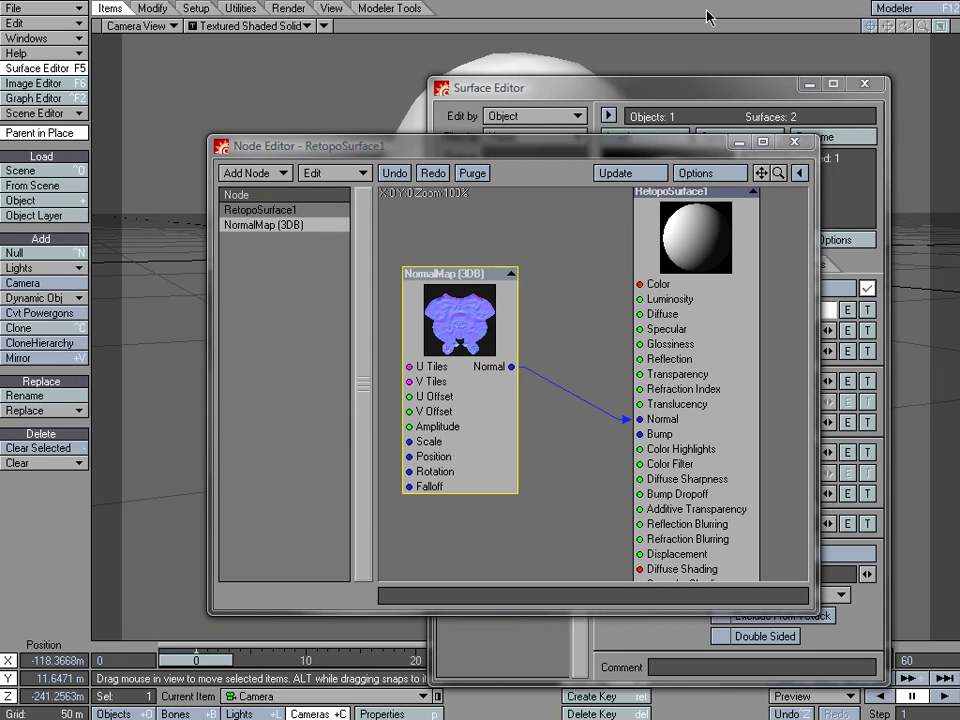
left_click_drag(614, 138, 646, 164)
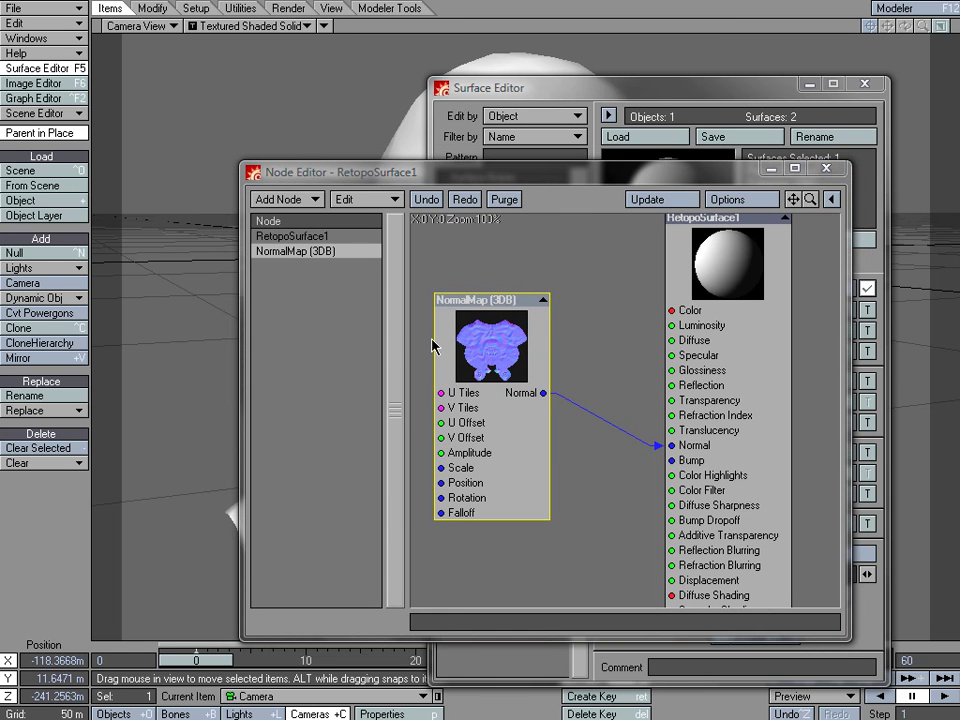
left_click_drag(520, 172, 528, 164)
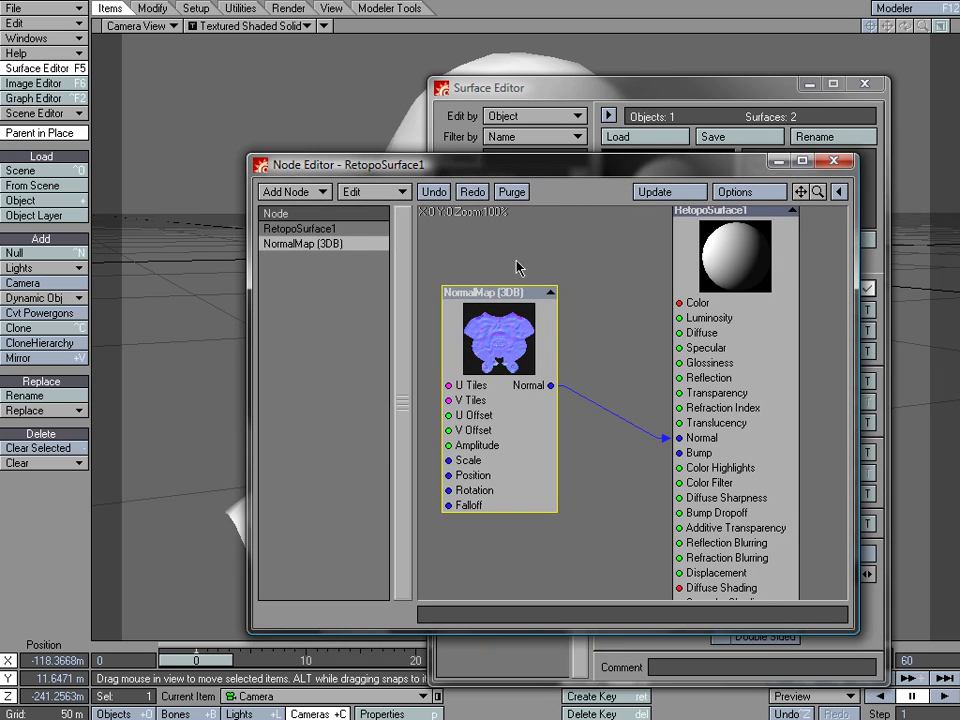
Set the light's intensity to 50% and the ambient intensity to 0%
key("shift+l")
type("p")
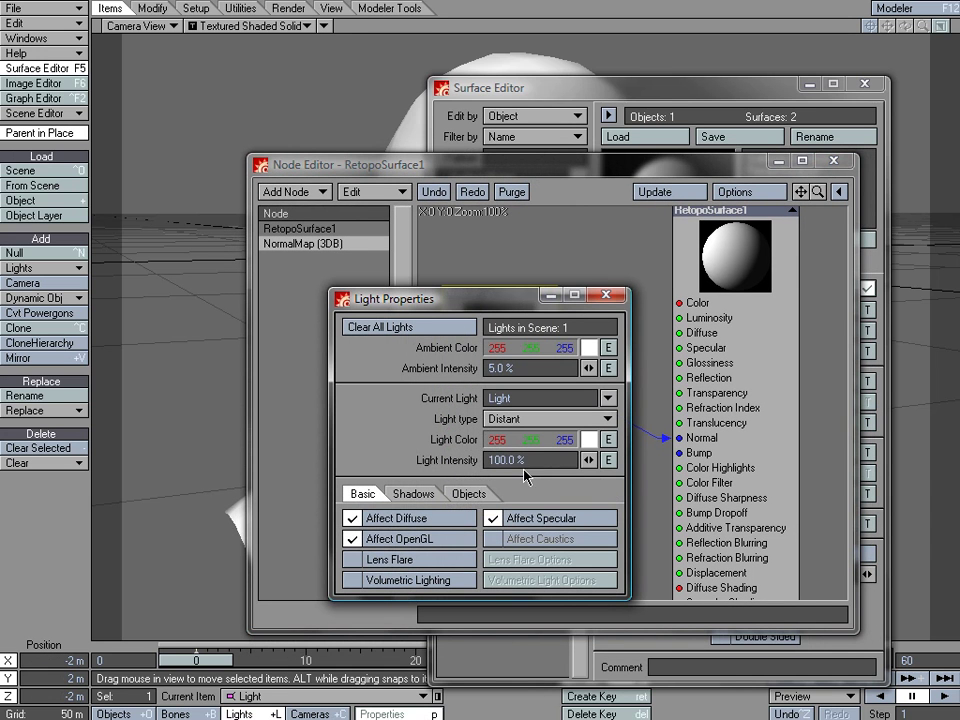
type("50")
key("Return")
left_click(510, 368)
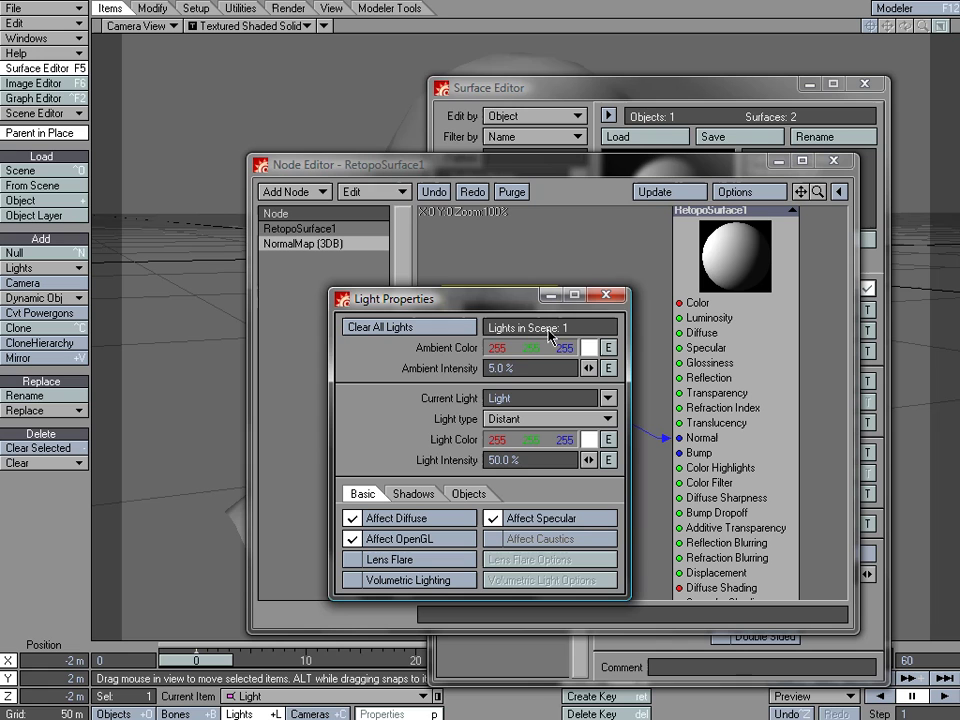
type("0")
key("Return")
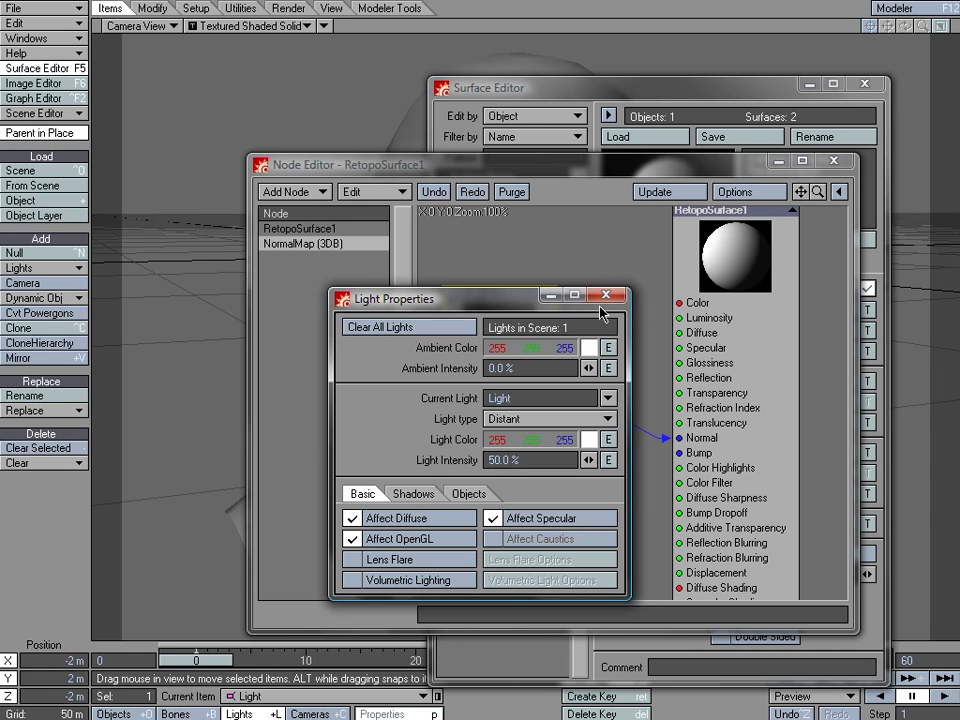
left_click(605, 295)
Render the current frame, inspect the normal-mapped head and close the image
key("F9")
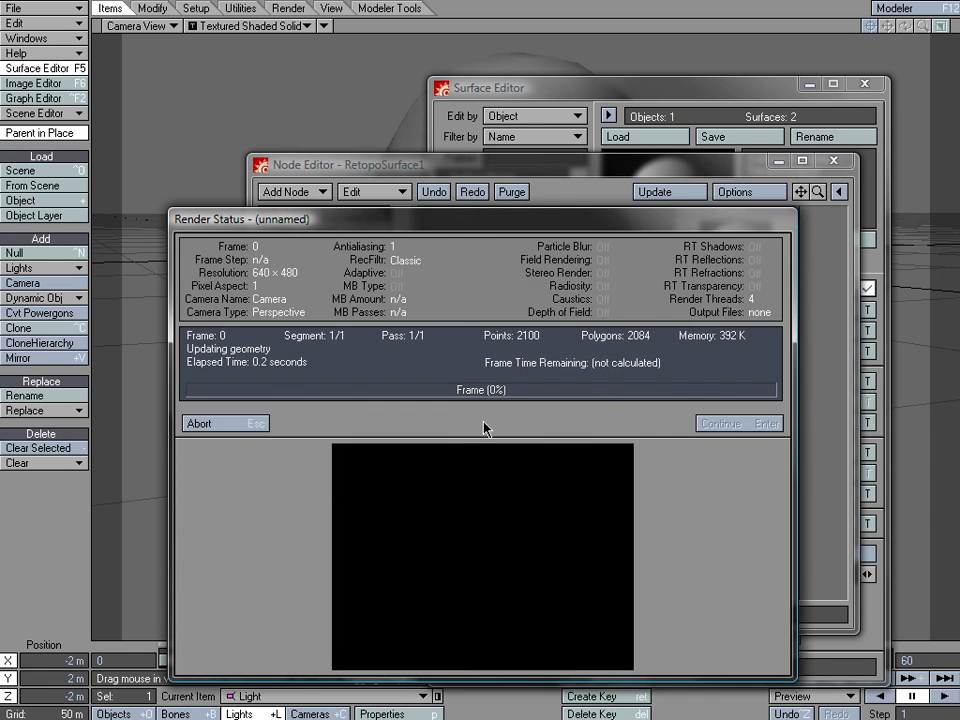
left_click(721, 426)
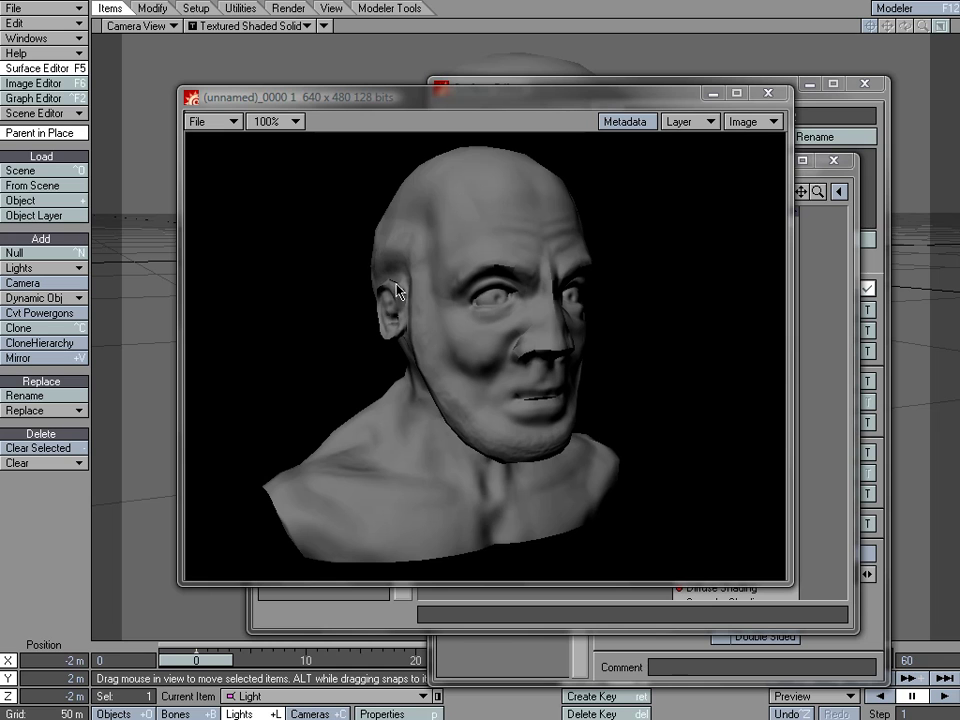
left_click(767, 93)
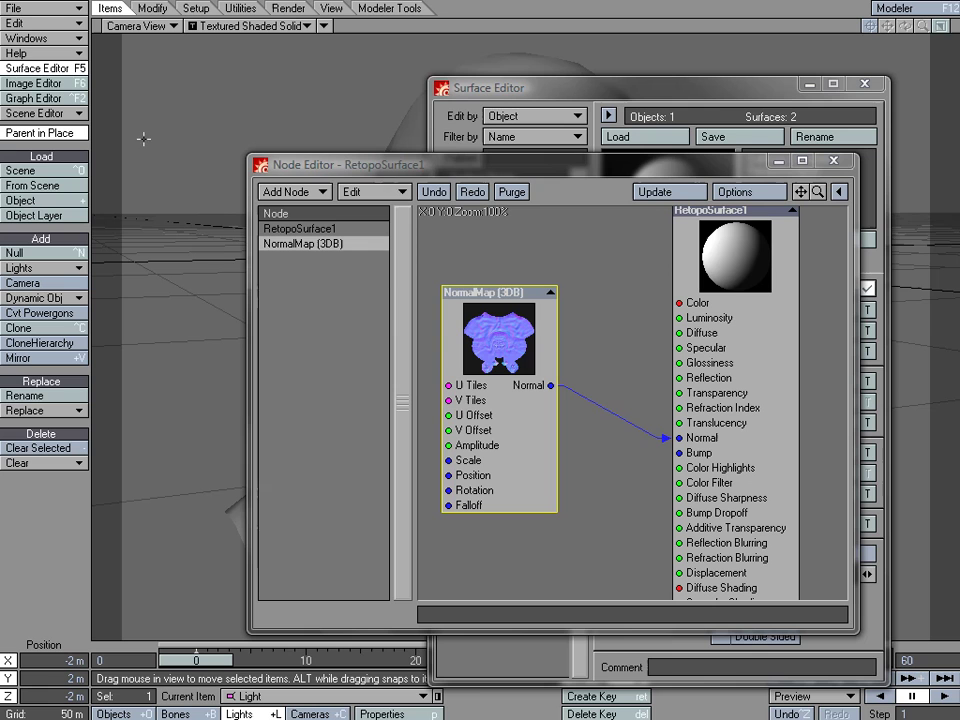
Convert the head to subpatches in Modeler, save the object and return to Layout
left_click(893, 8)
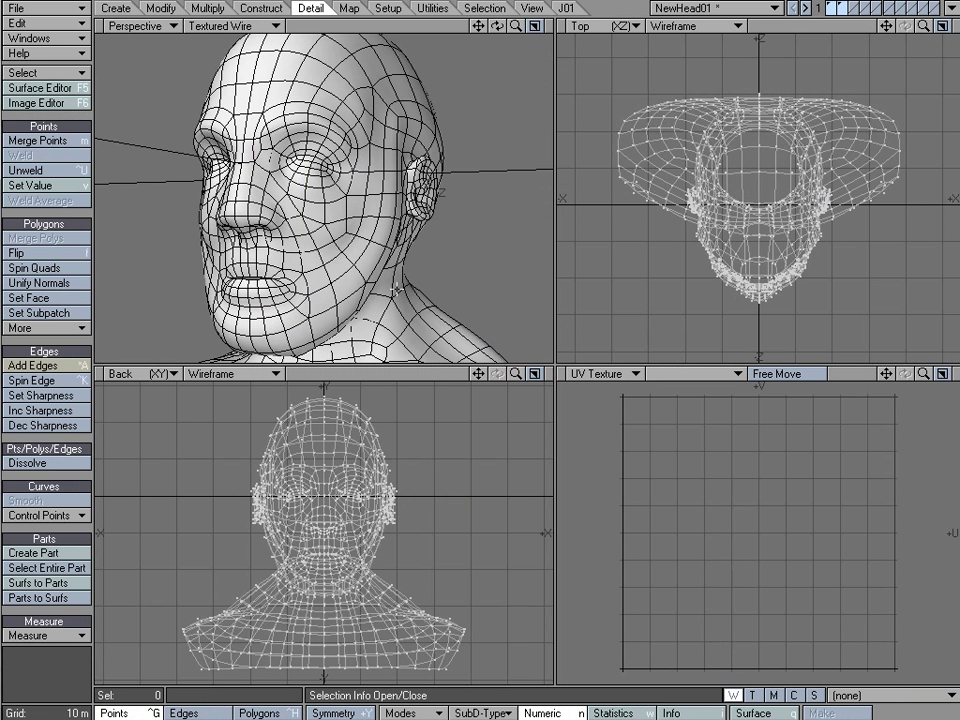
key("s")
key("F12")
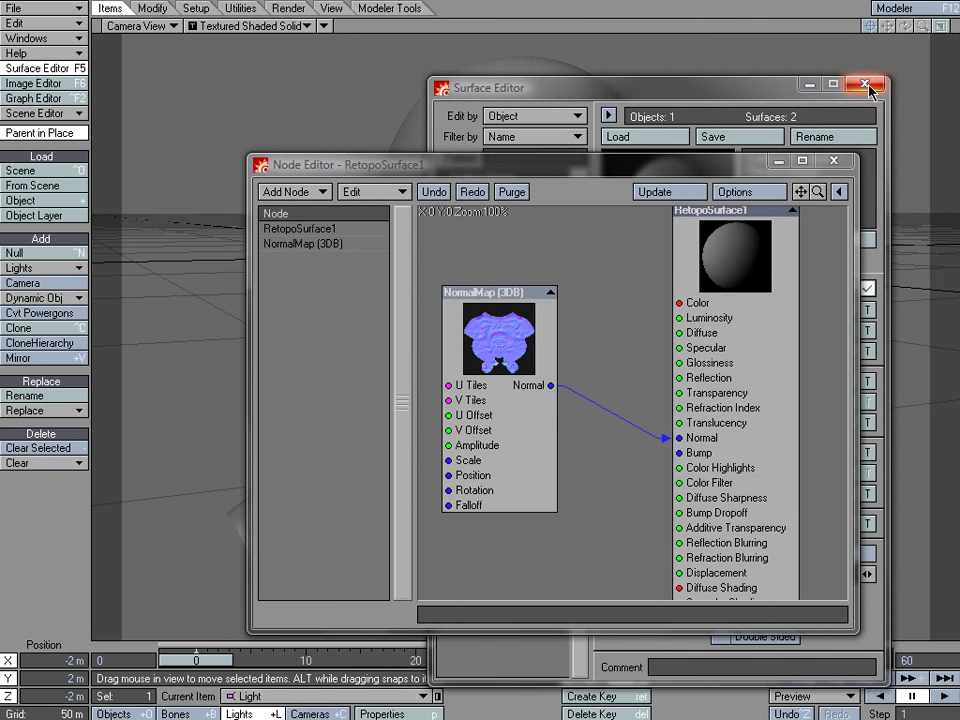
Close the Surface Editor and Node Editor to clear the camera view
left_click(869, 91)
left_click_drag(620, 164, 609, 396)
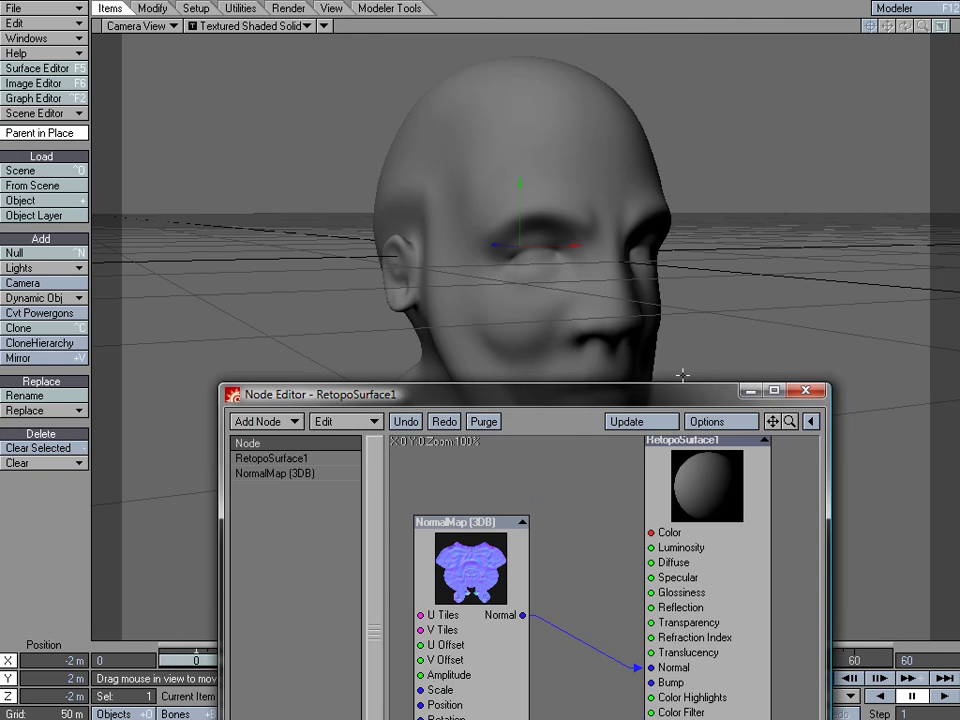
left_click(807, 391)
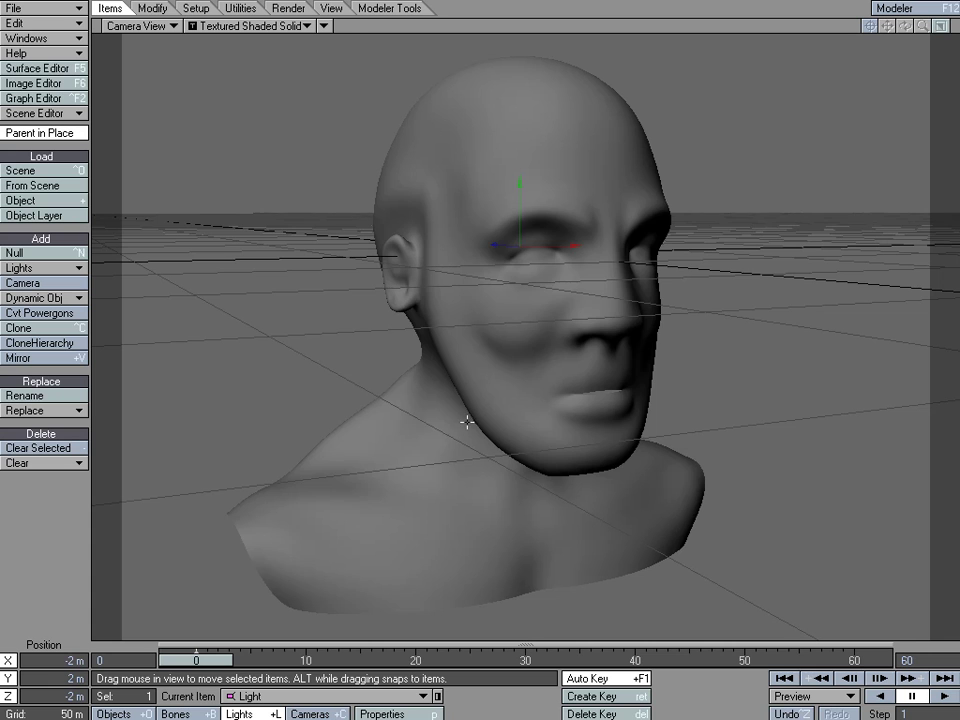
Render the subpatched head from the current camera and examine the ear and facial detail
key("F9")
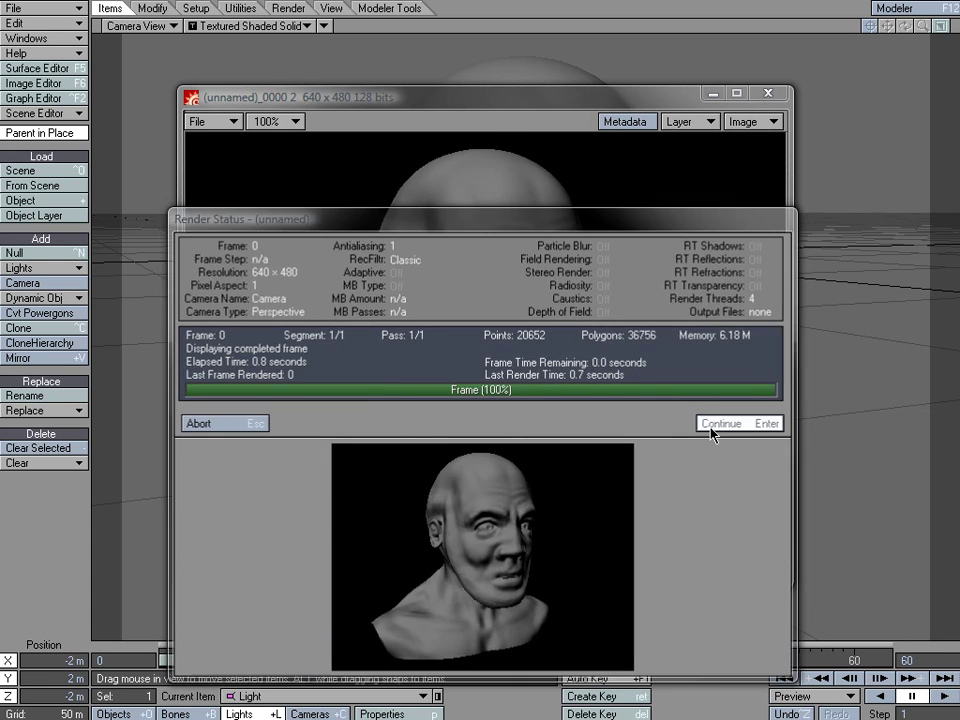
left_click(719, 424)
left_click_drag(487, 97, 489, 61)
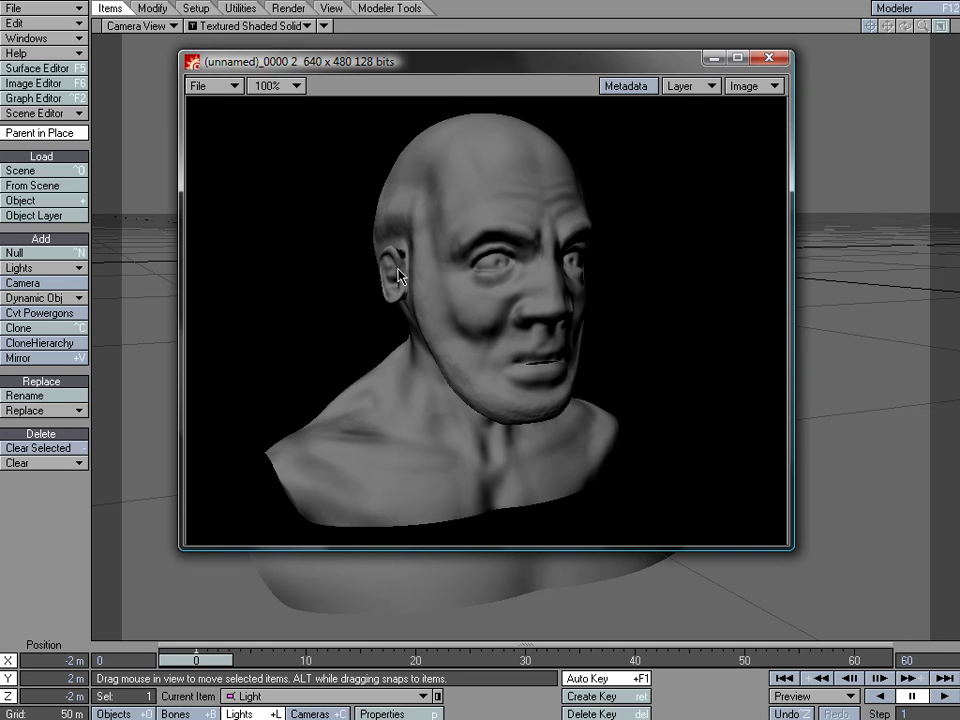